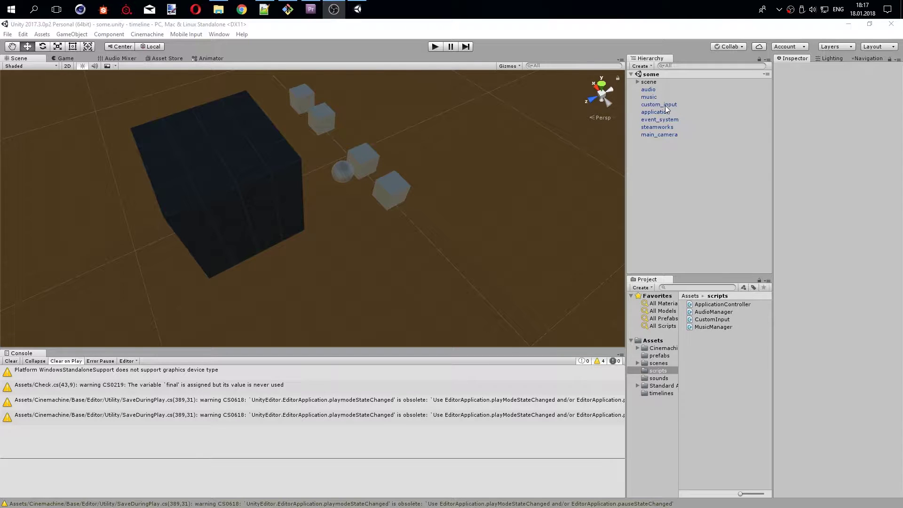
Inspect the audio, music, custom_input, application, event_system and main camera objects, then level the scene view
click(663, 90)
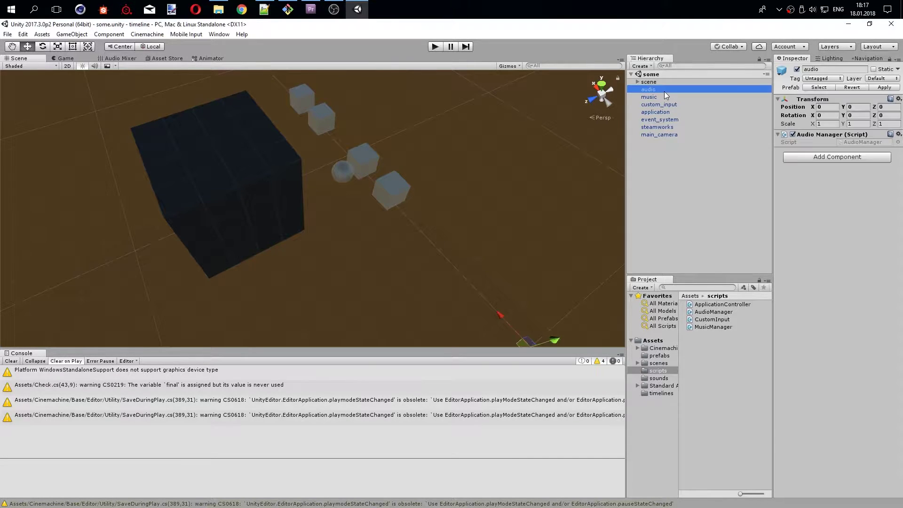
click(657, 97)
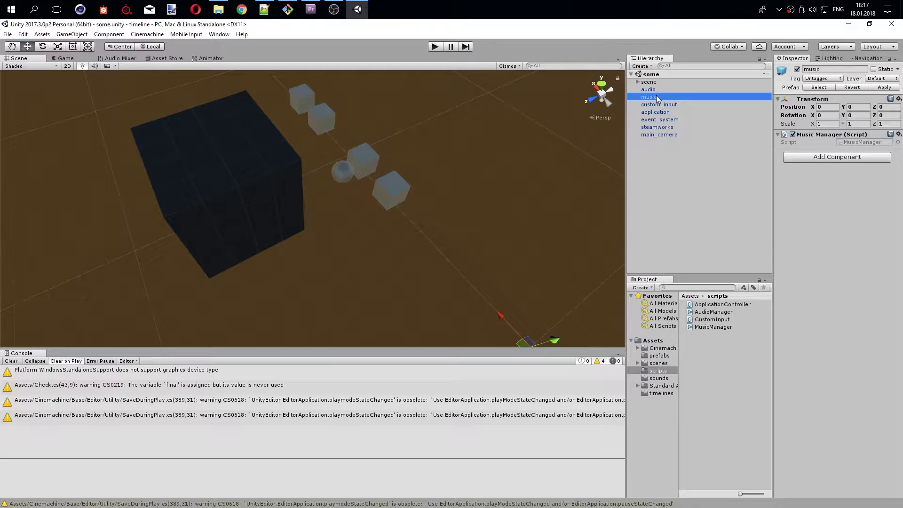
key(f)
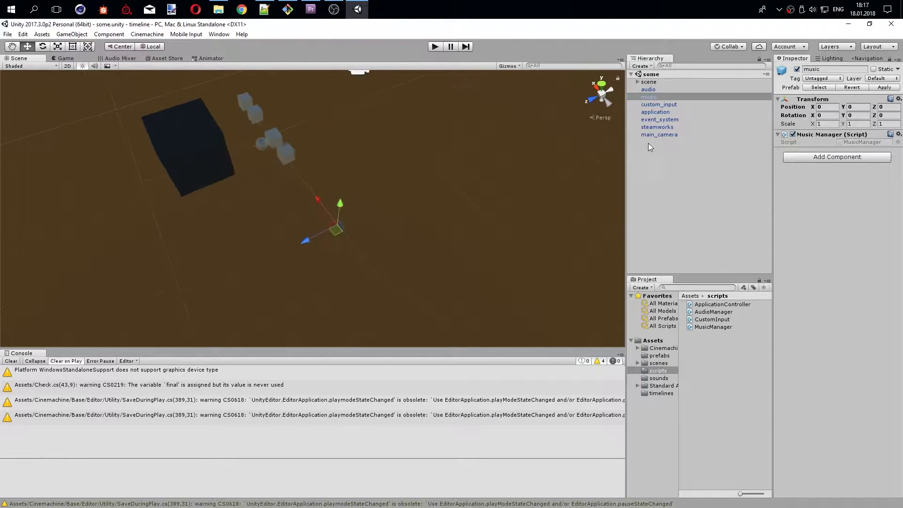
click(677, 104)
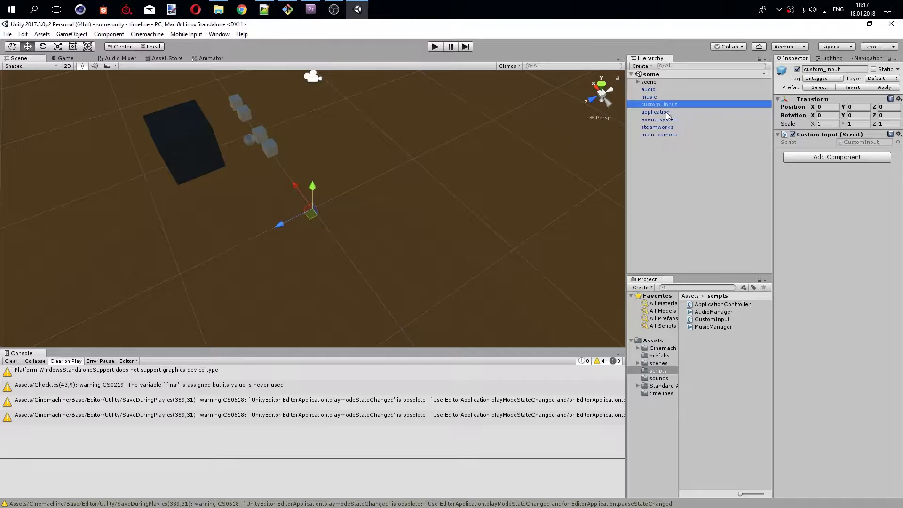
click(665, 112)
click(669, 120)
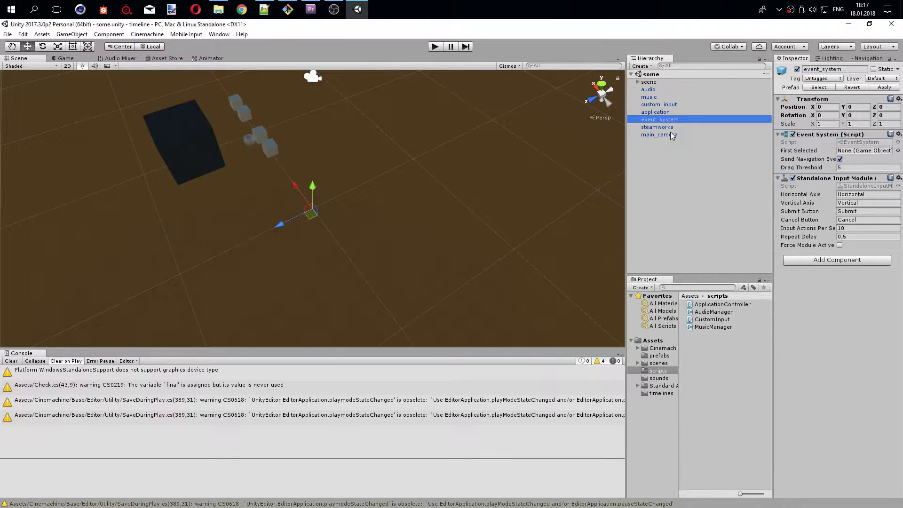
click(670, 134)
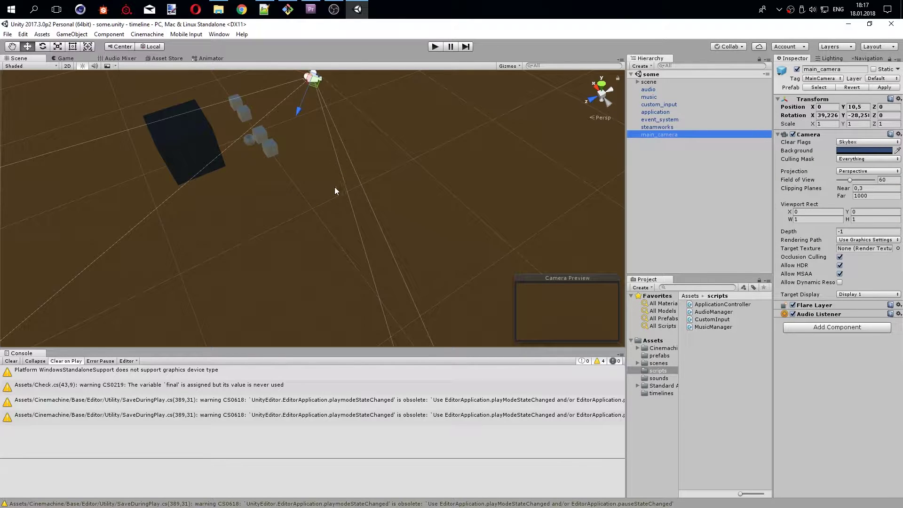
right_drag(334, 190, 561, 137)
middle_drag(561, 138, 451, 204)
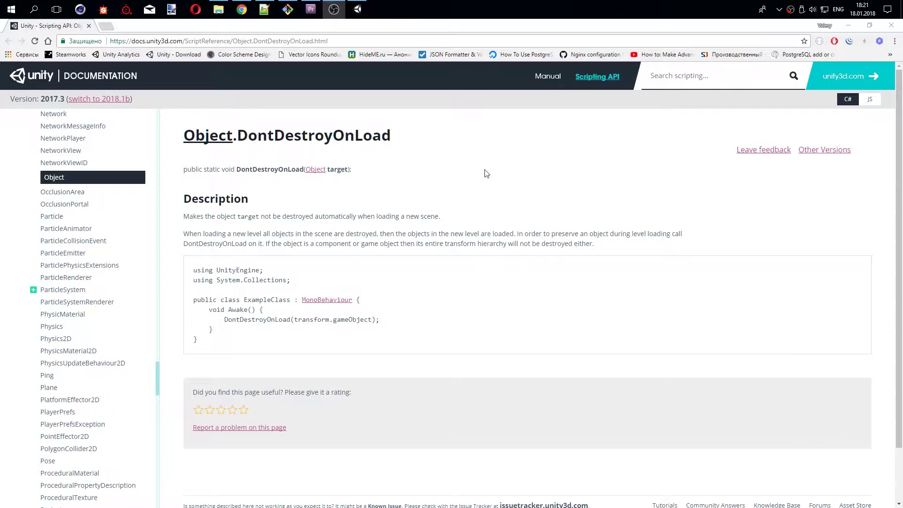
Highlight the DontDestroyOnLoad title, Object parameter, description and sample call line
drag(402, 138, 184, 141)
click(281, 195)
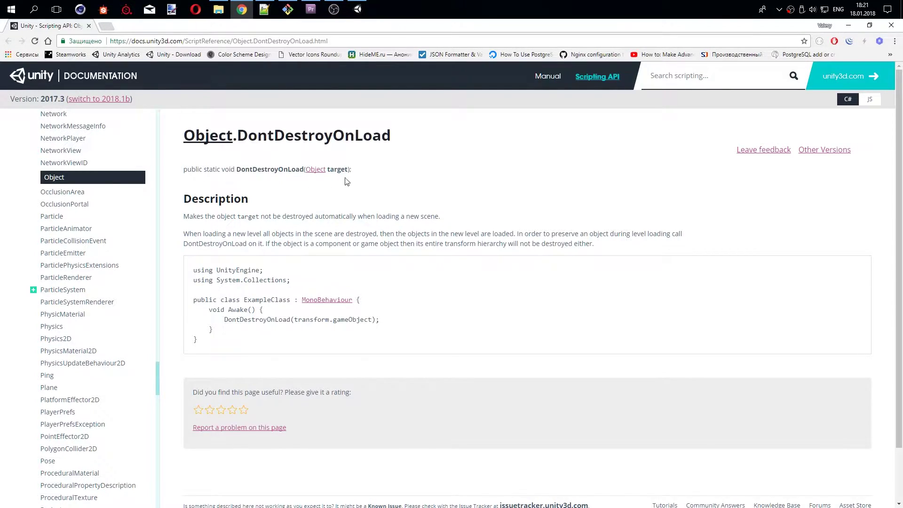
drag(299, 169, 352, 170)
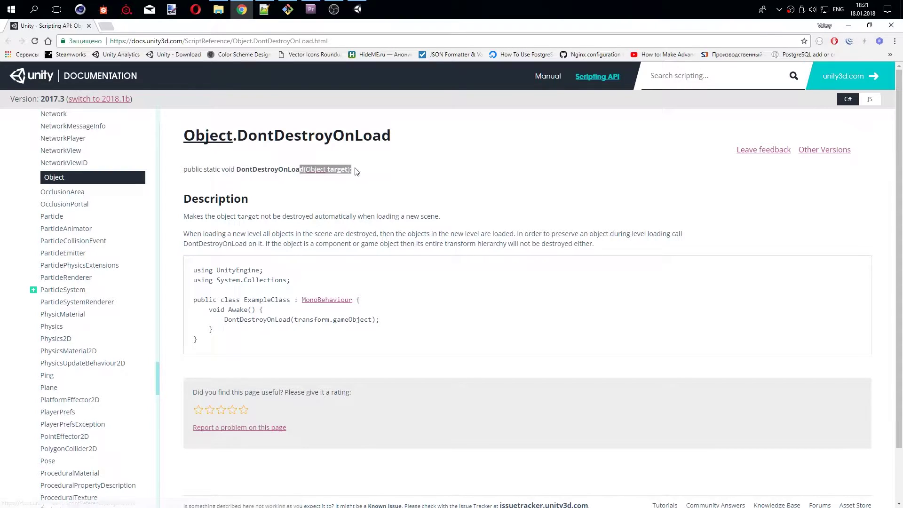
click(328, 203)
drag(184, 216, 446, 213)
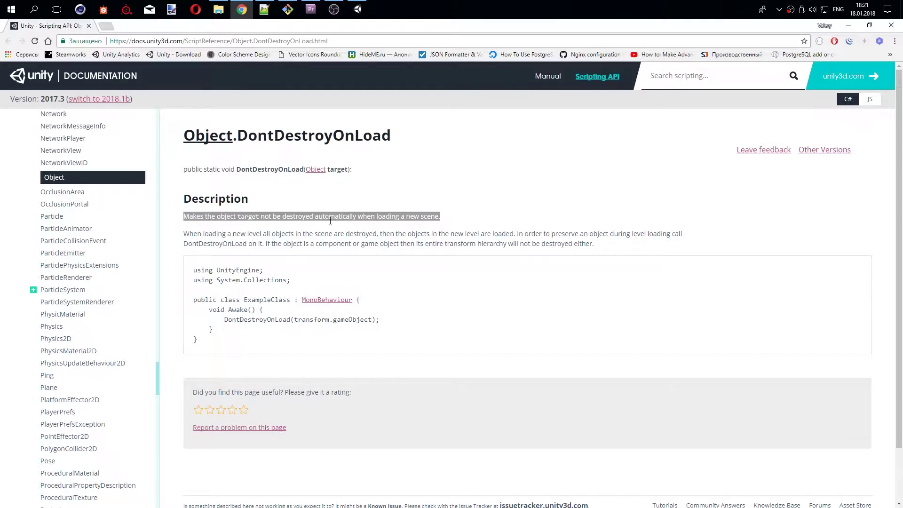
click(306, 232)
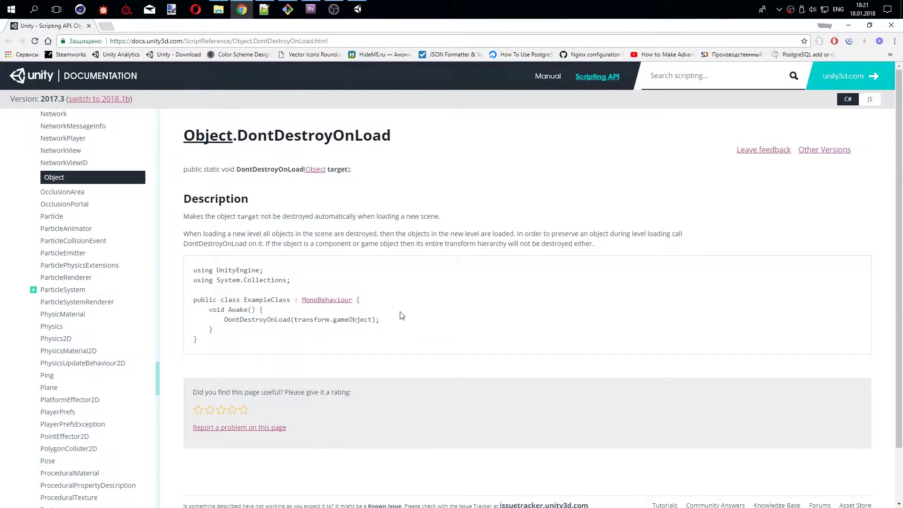
drag(400, 323, 221, 326)
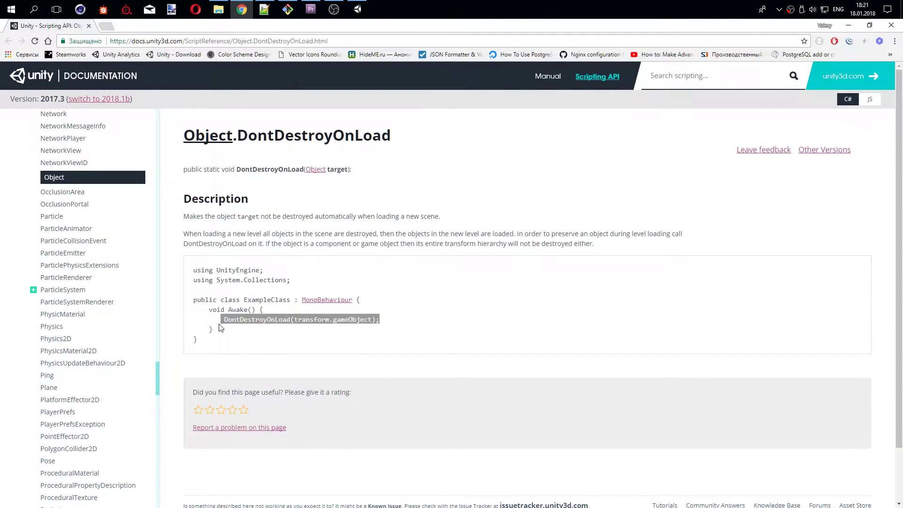
click(229, 348)
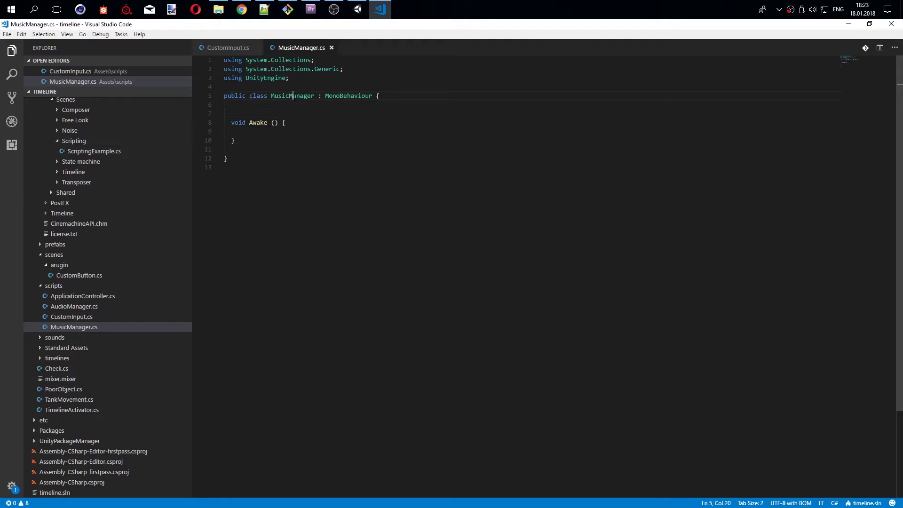
Add a 'static MusicManager self' field above the Awake method
key(Return)
key(Up)
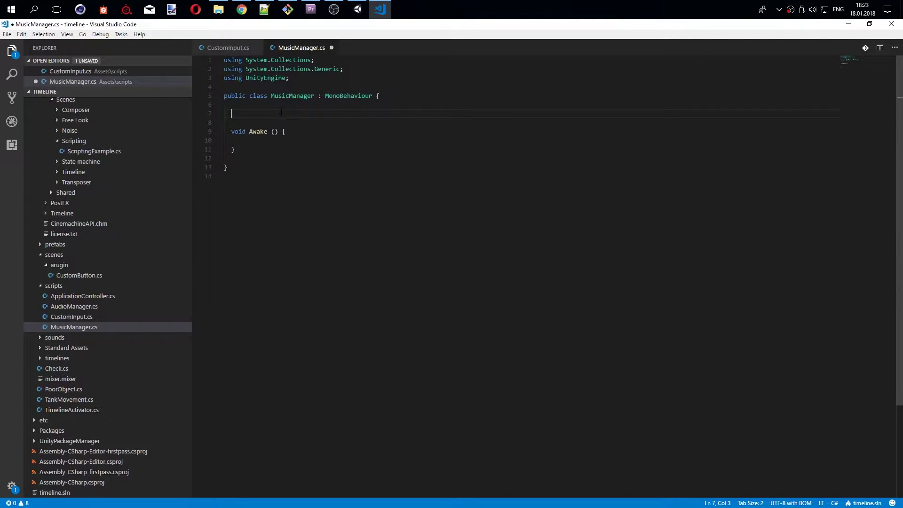
text(static MusicManager)
text( self)
In Awake, write if (self == null) { self = this; DontDestroyOnLoad(gameObject); }
key(Down)
key(Down)
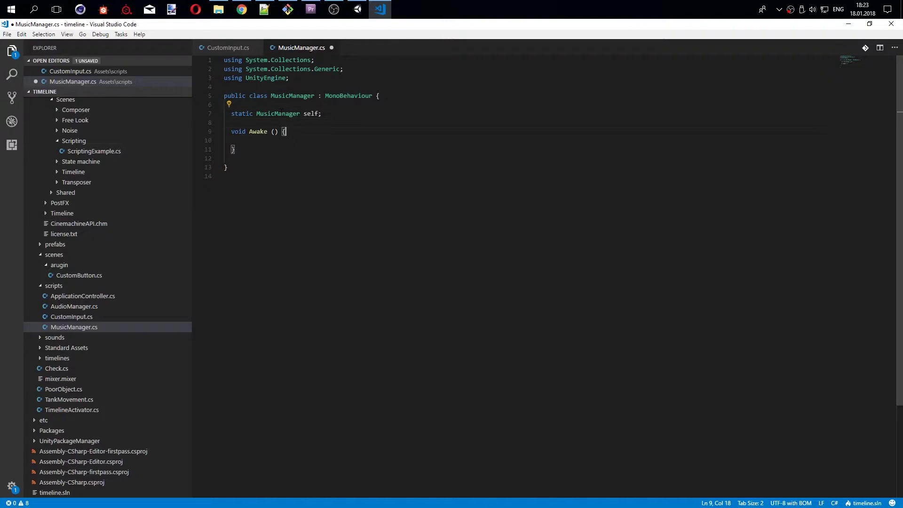
key(Down)
text(if(se)
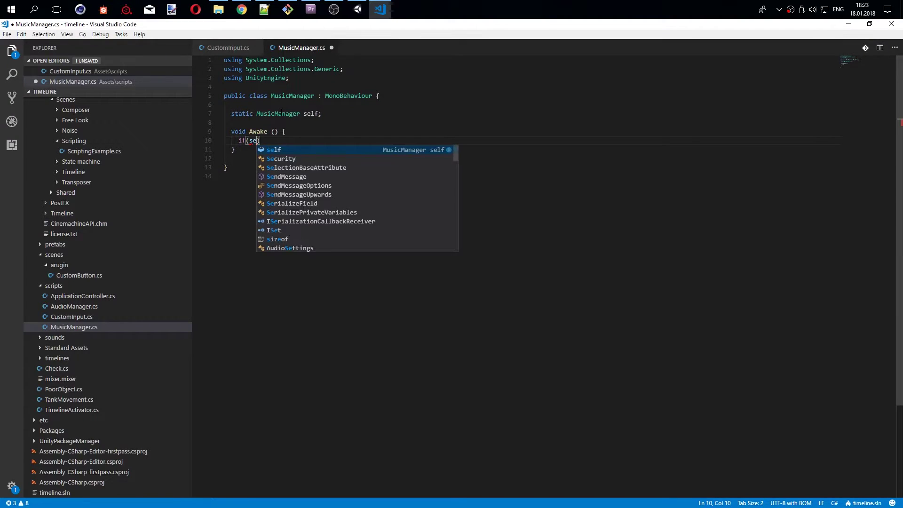
text(lf == )
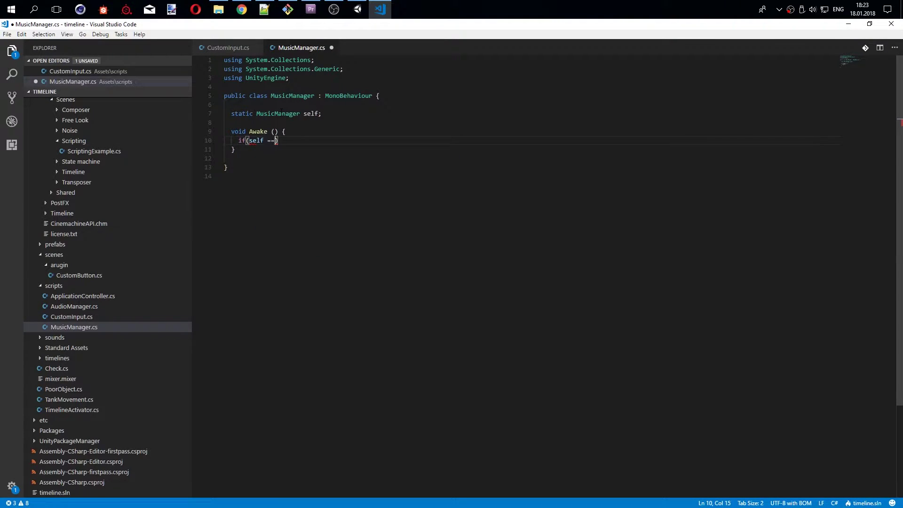
text(null){)
key(Return)
text(sel)
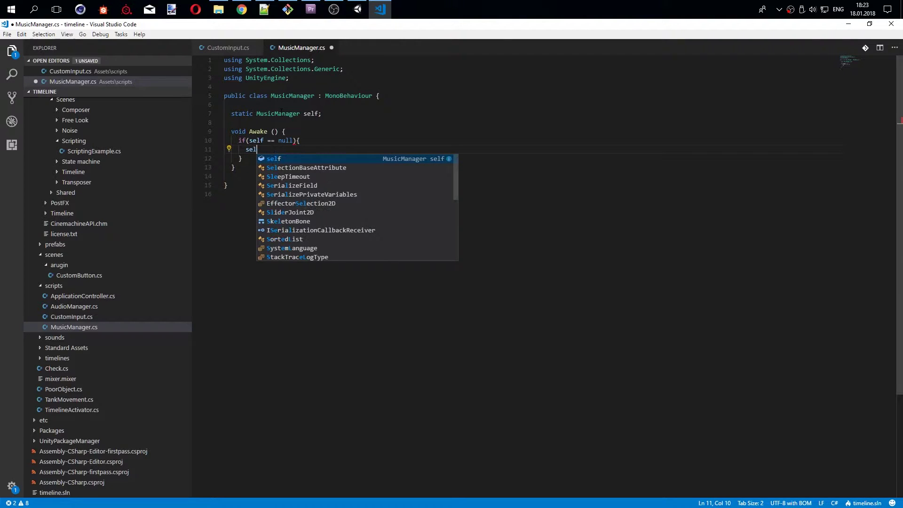
text(f = this;)
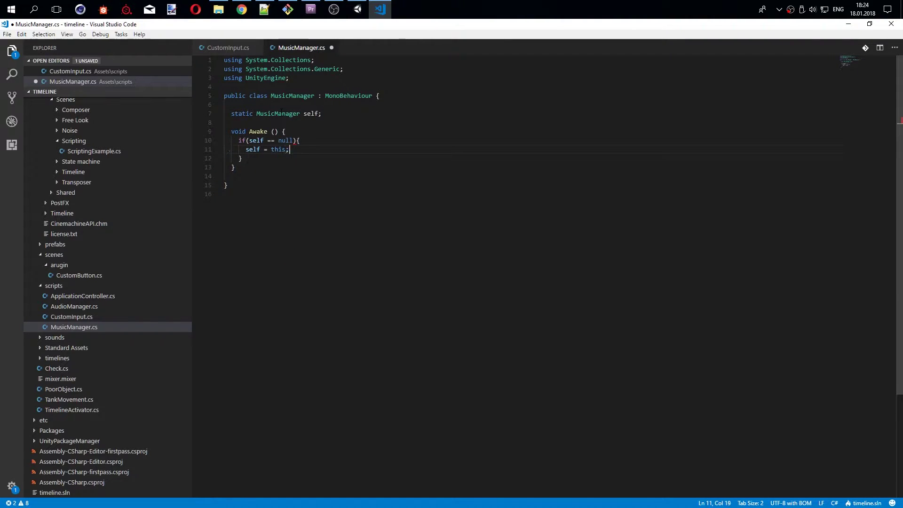
key(Return)
text(Dont)
key(Return)
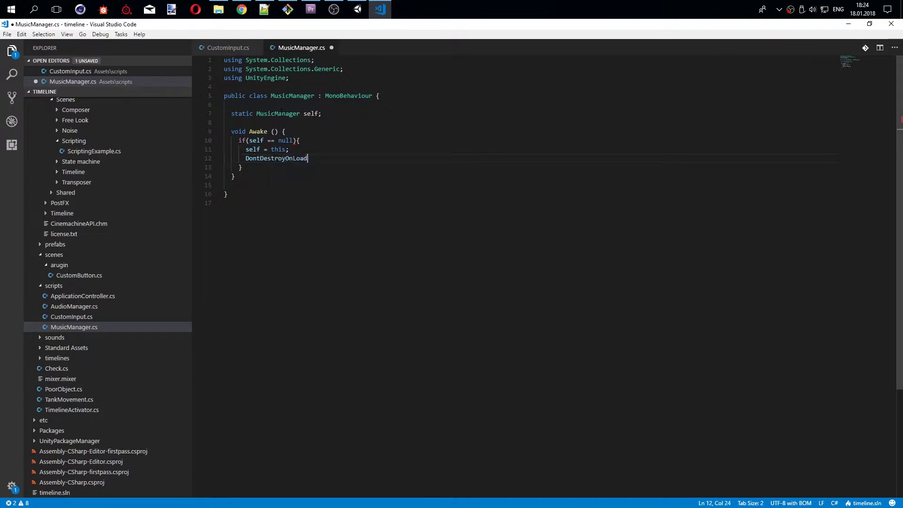
text((ga);)
key(Left)
key(Left)
text(gam)
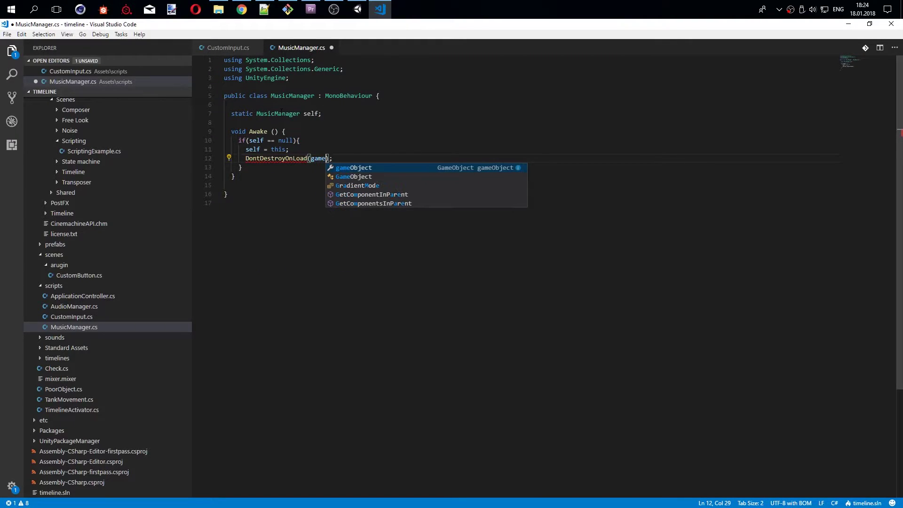
key(Return)
Add an else branch calling Destroy(gameObject) and save MusicManager.cs
key(Down)
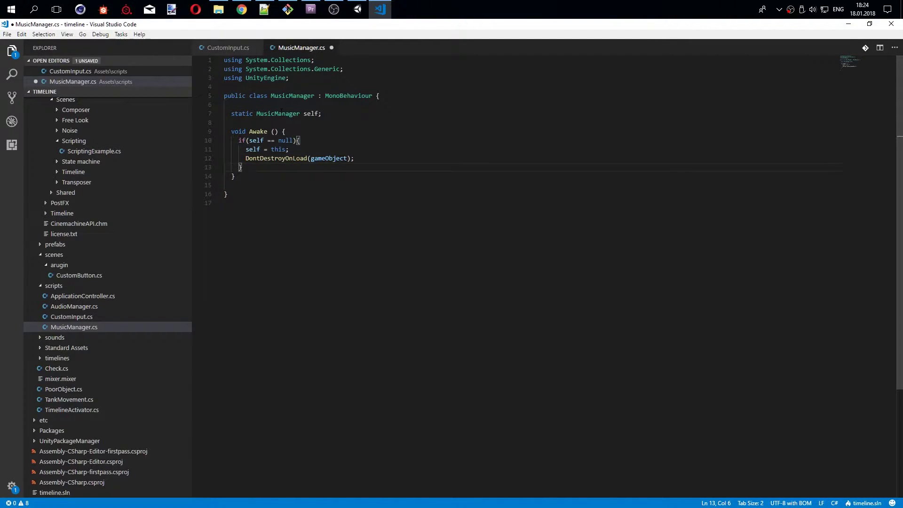
text( else {)
key(Return)
text(Dest)
key(Return)
text(()
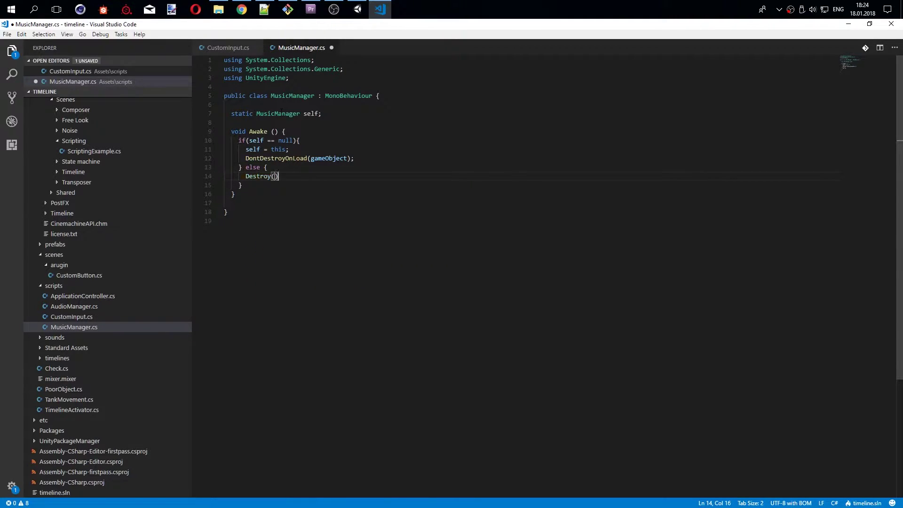
text();)
key(Left)
key(Left)
text(gam)
key(Return)
key(ctrl+s)
click(282, 245)
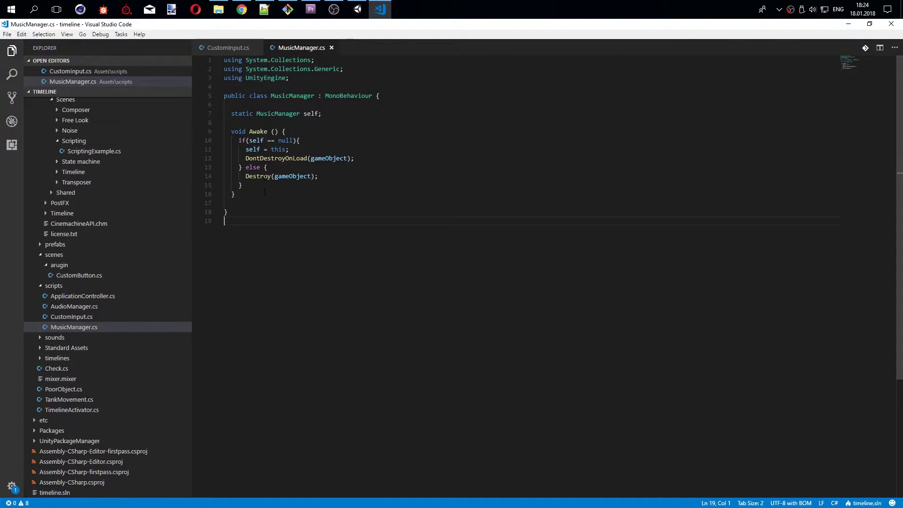
Copy MusicManager's Awake if/else block into CustomInput's Awake
drag(242, 185, 225, 140)
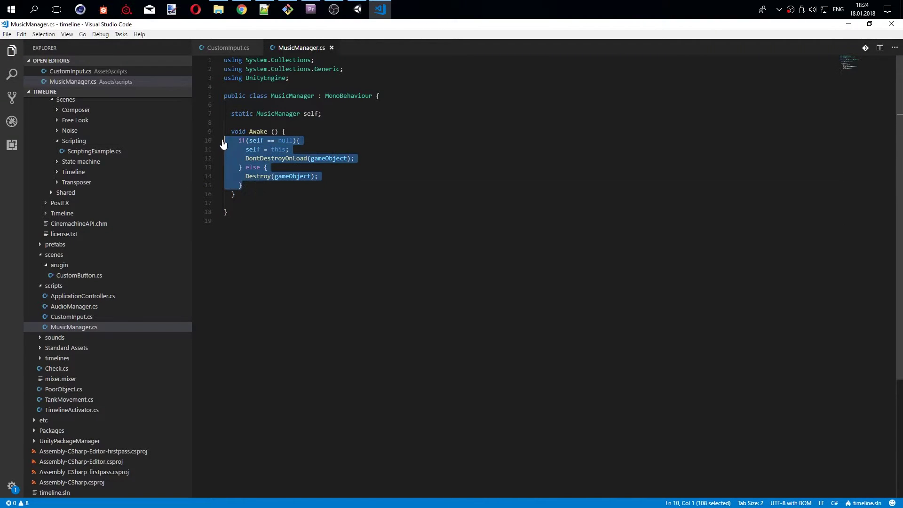
key(ctrl+c)
click(236, 47)
key(ctrl+v)
Copy the static self field declaration to the top of the CustomInput class
click(289, 48)
drag(322, 113, 235, 113)
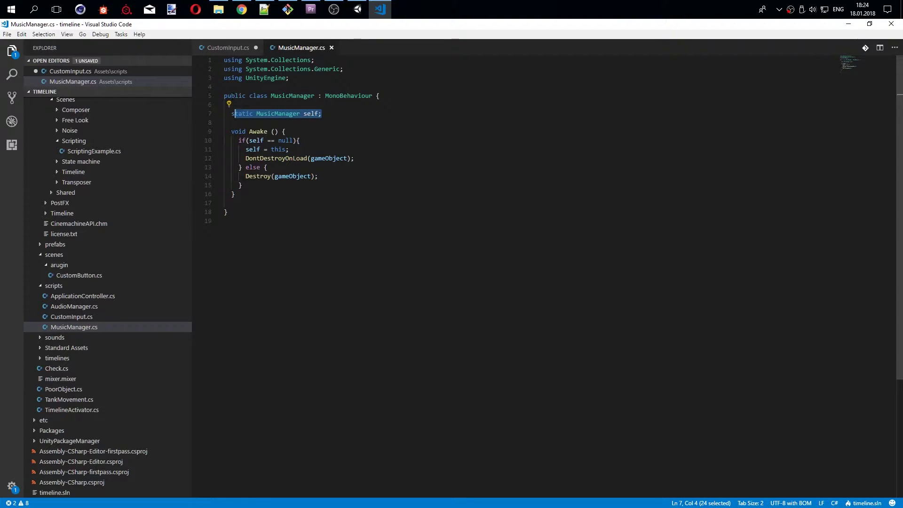
click(235, 49)
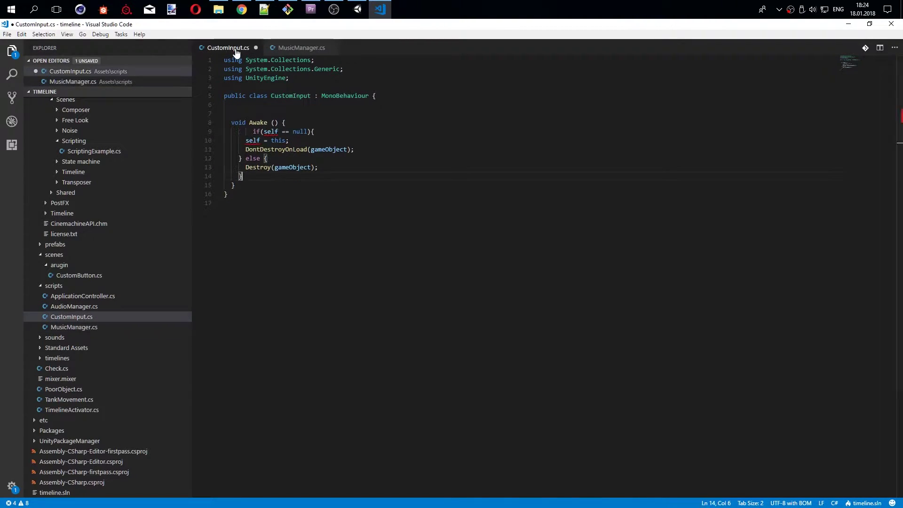
click(280, 106)
key(ctrl+v)
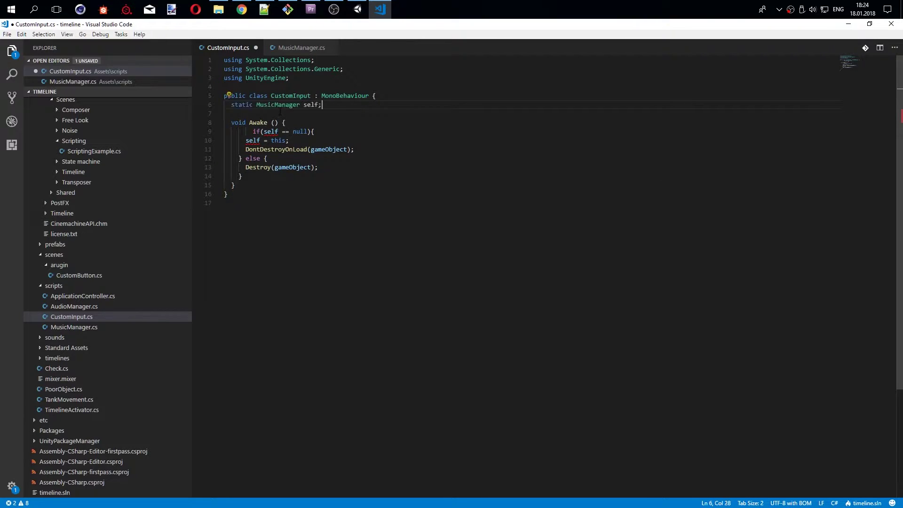
key(Home)
key(Return)
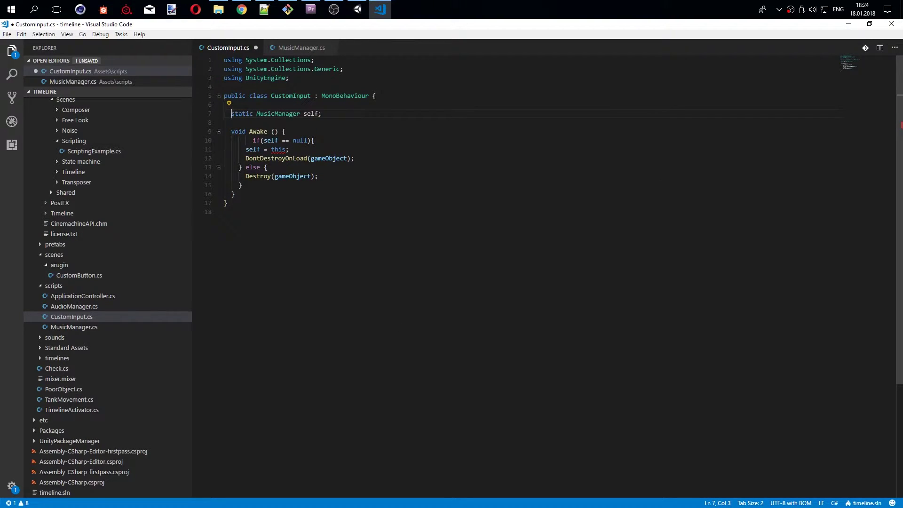
Fix the if-line indentation, change the field type to CustomInput, and save CustomInput.cs
click(252, 140)
key(BackSpace)
key(BackSpace)
double_click(291, 96)
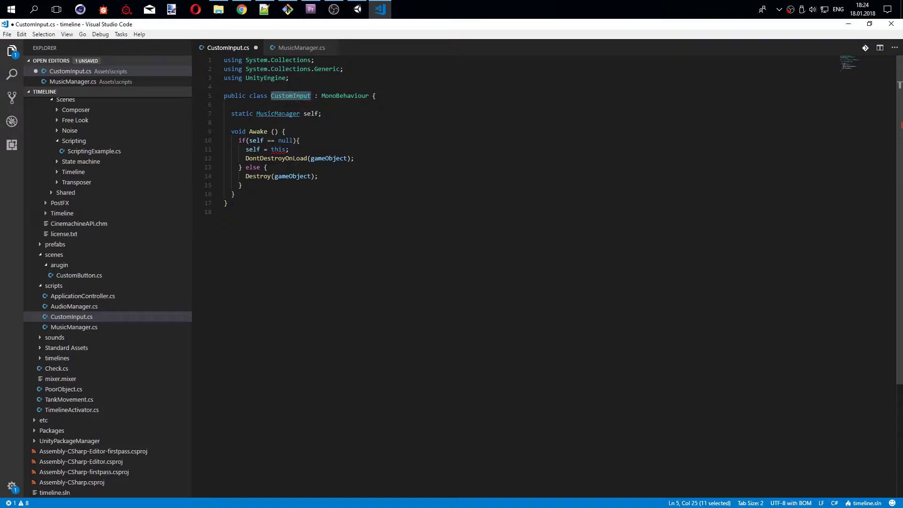
key(ctrl+c)
double_click(278, 114)
key(ctrl+v)
click(299, 230)
key(ctrl+s)
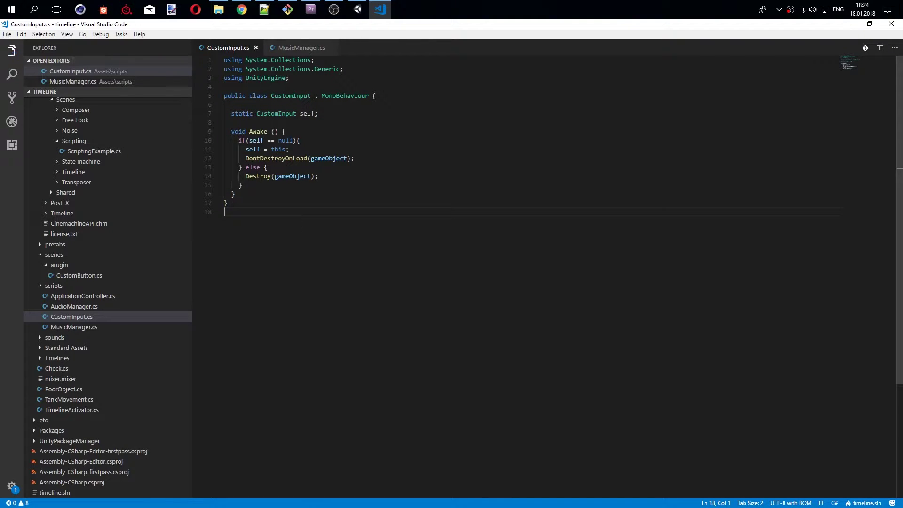
click(358, 9)
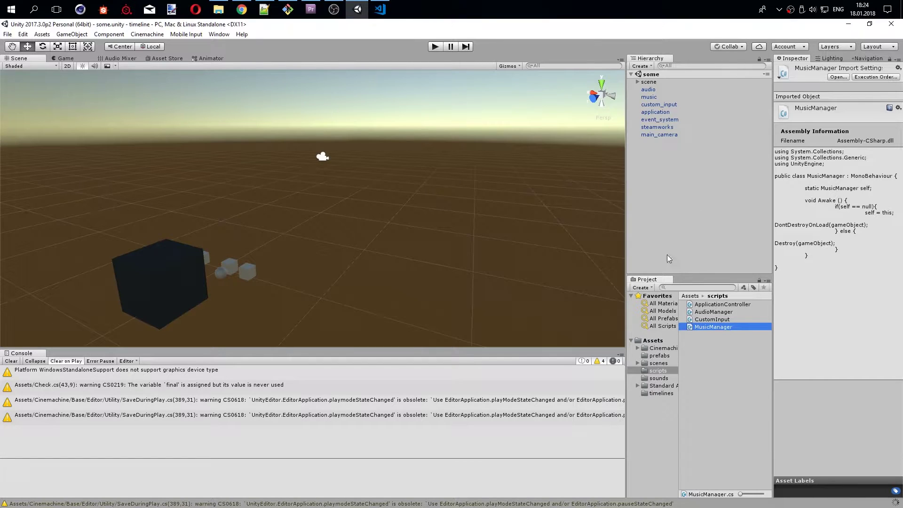
Open the timeline scene from the Assets/scenes folder
click(702, 354)
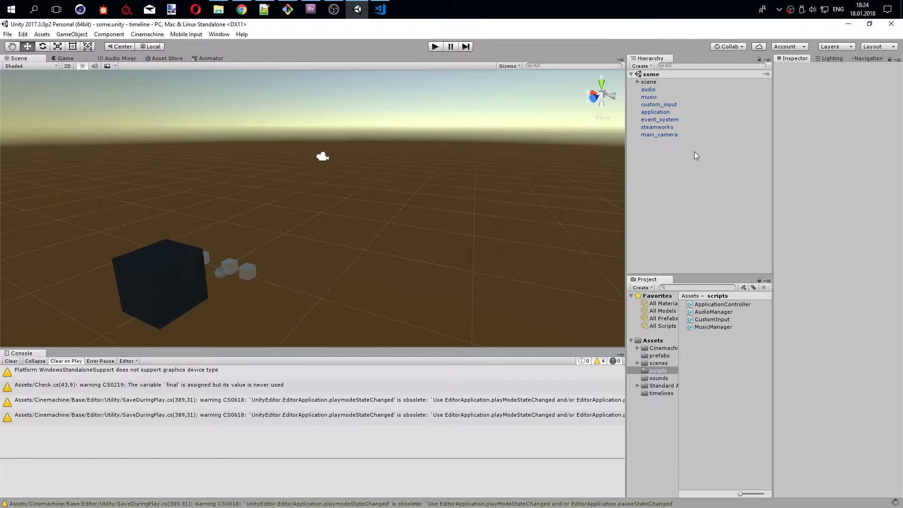
click(659, 363)
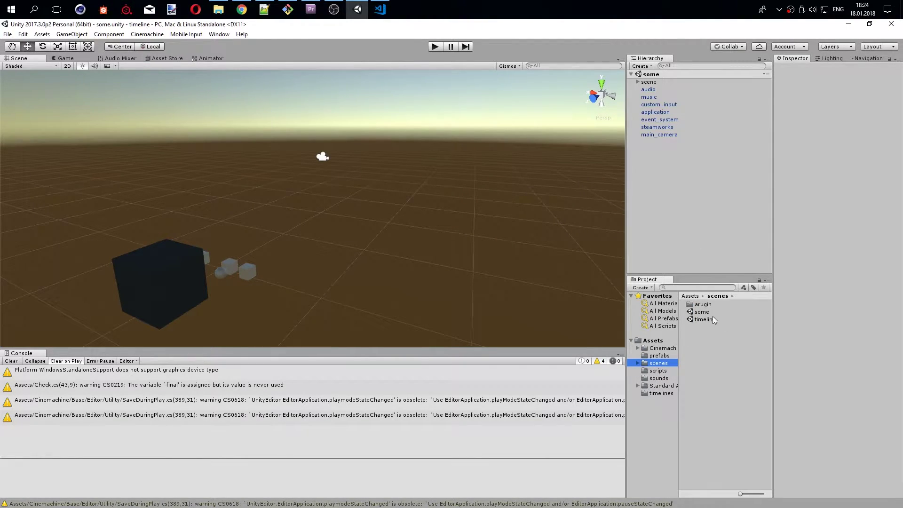
double_click(705, 319)
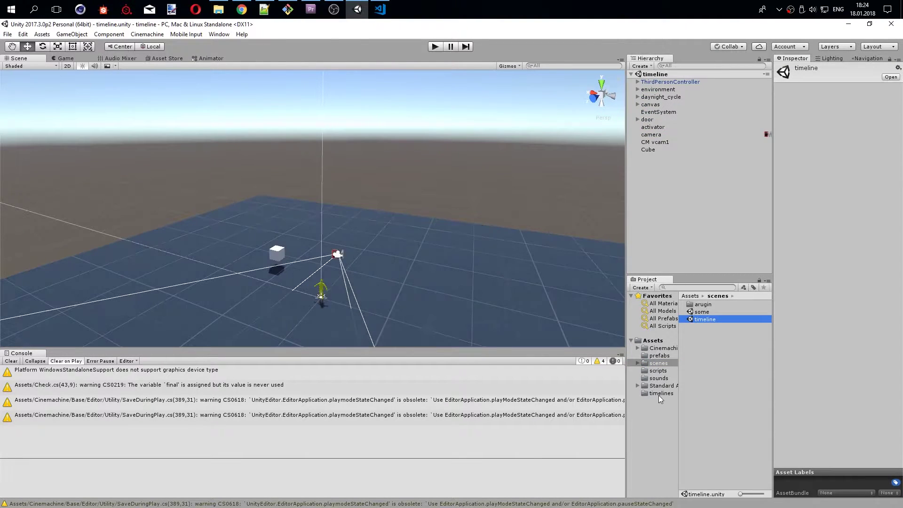
Drag all seven manager prefabs from Assets/prefabs into the timeline scene hierarchy
click(660, 356)
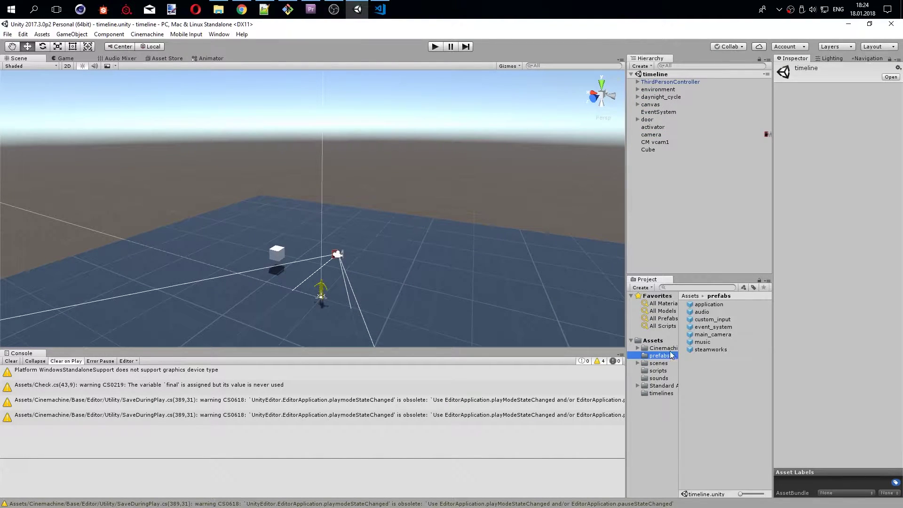
click(710, 305)
shift+click(707, 350)
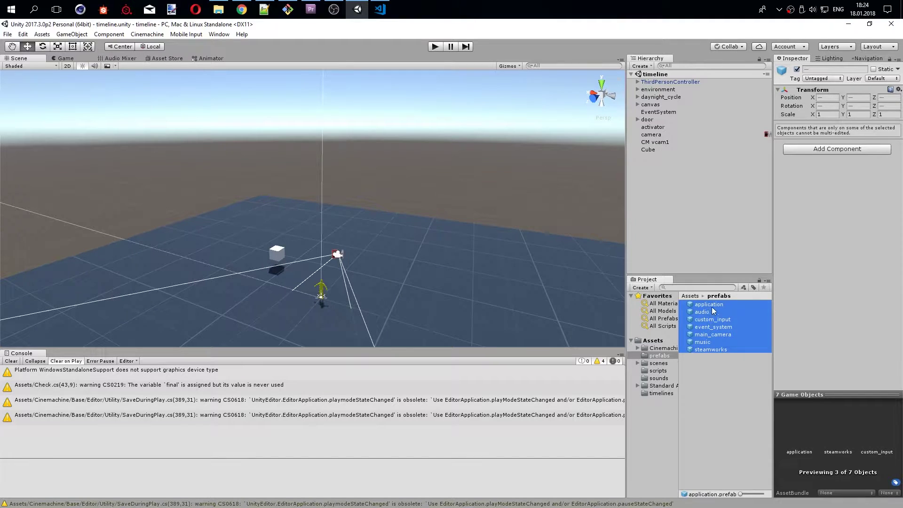
drag(711, 306, 701, 234)
click(667, 256)
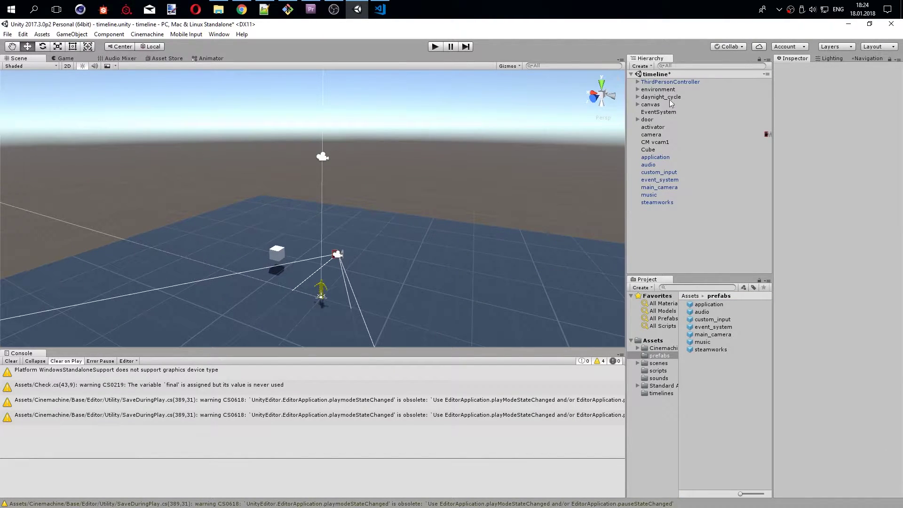
Delete the redundant main_camera instance, keeping CM vcam1, and save the timeline scene
click(654, 141)
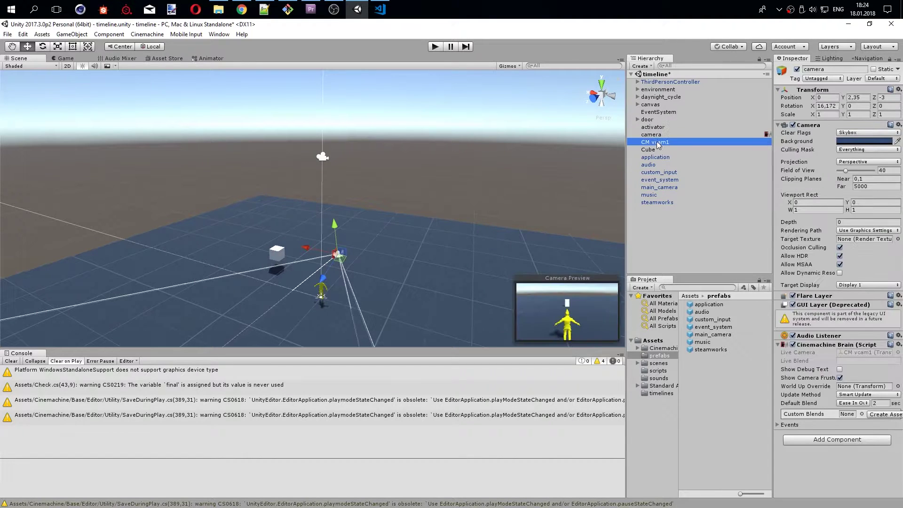
click(676, 188)
key(Delete)
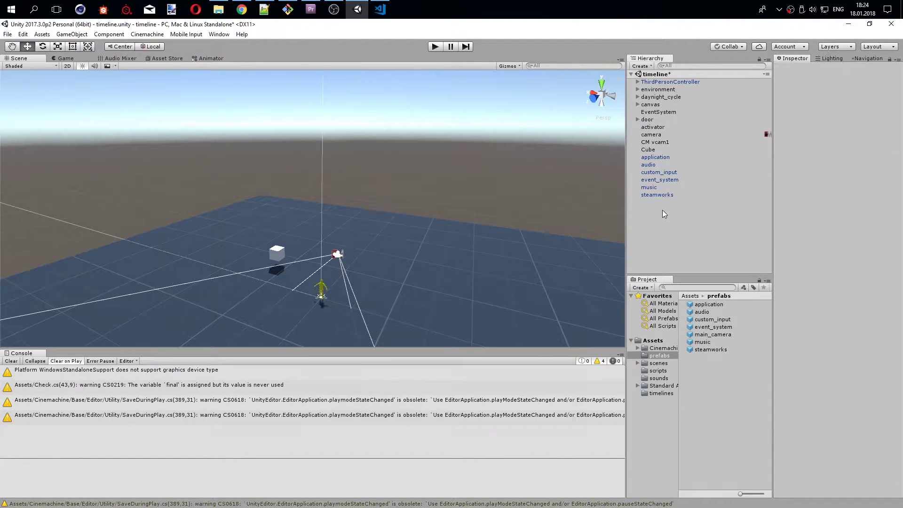
click(660, 194)
key(Up)
key(Up)
key(Up)
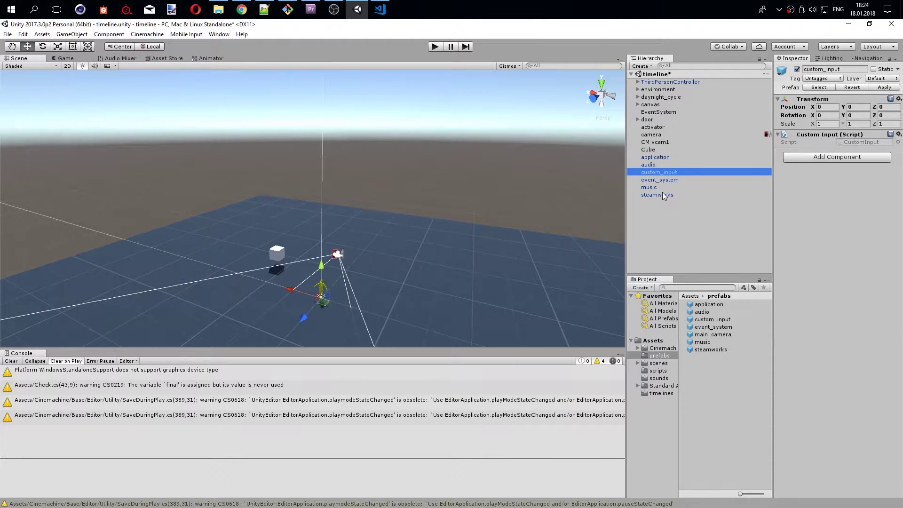
key(Down)
key(Down)
key(ctrl+s)
click(654, 74)
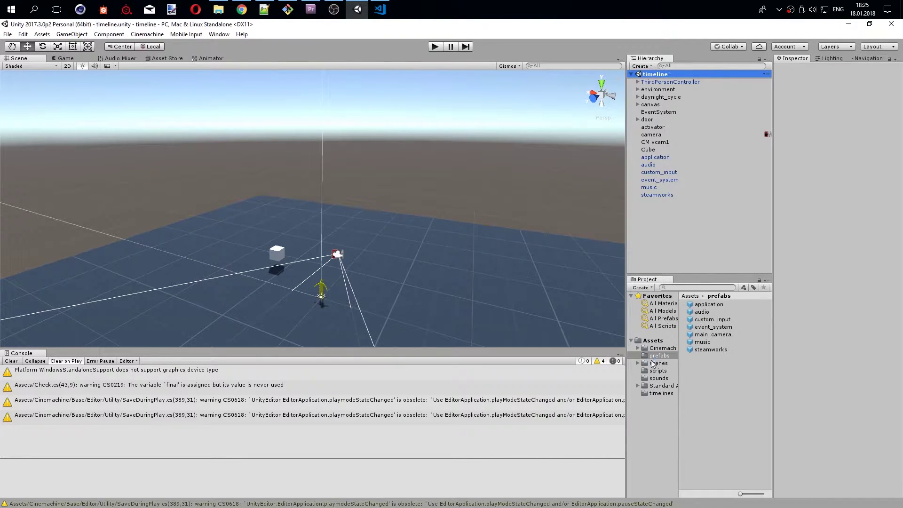
click(657, 363)
Open the some scene, create a new scene and save it as 'first' in the scenes folder
click(706, 319)
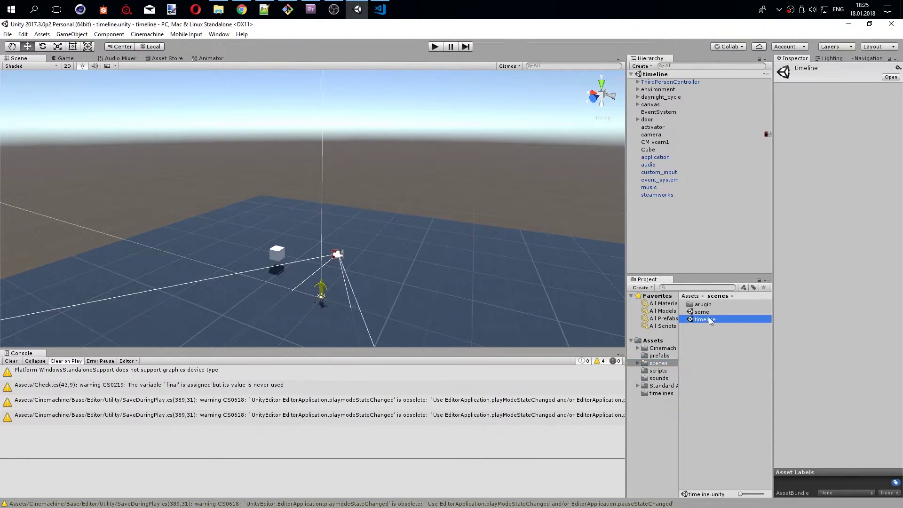
double_click(701, 312)
click(8, 35)
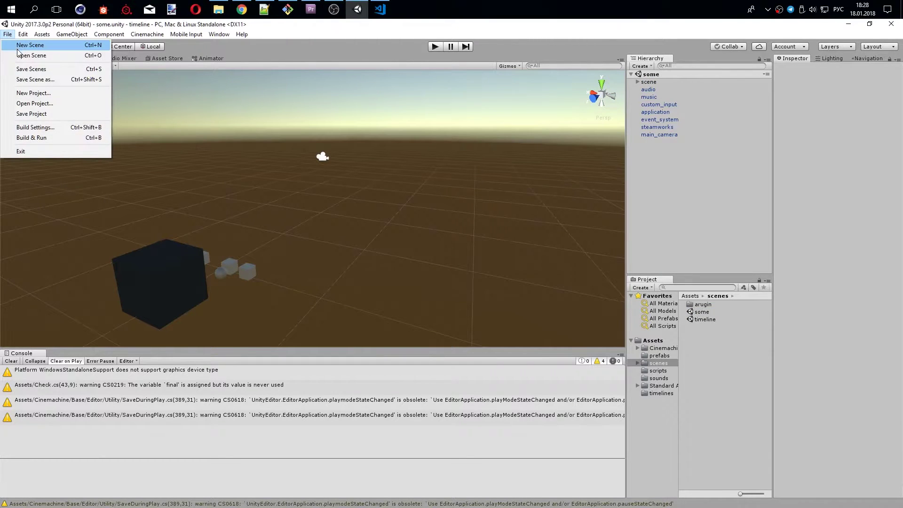
click(21, 44)
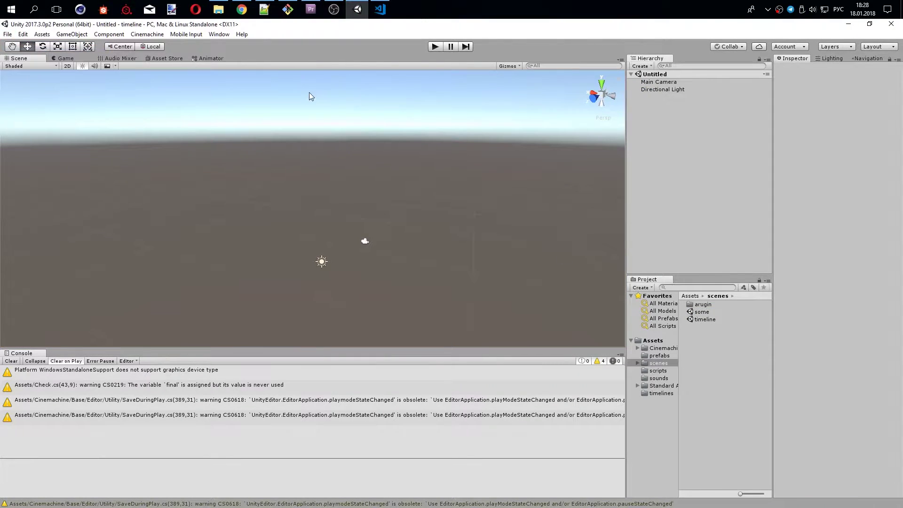
key(ctrl+s)
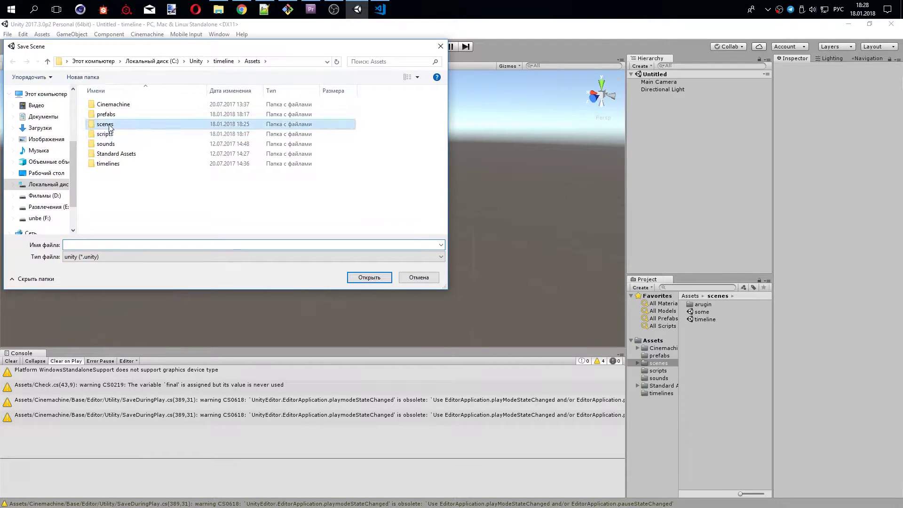
double_click(104, 124)
key(BackSpace)
key(alt+shift)
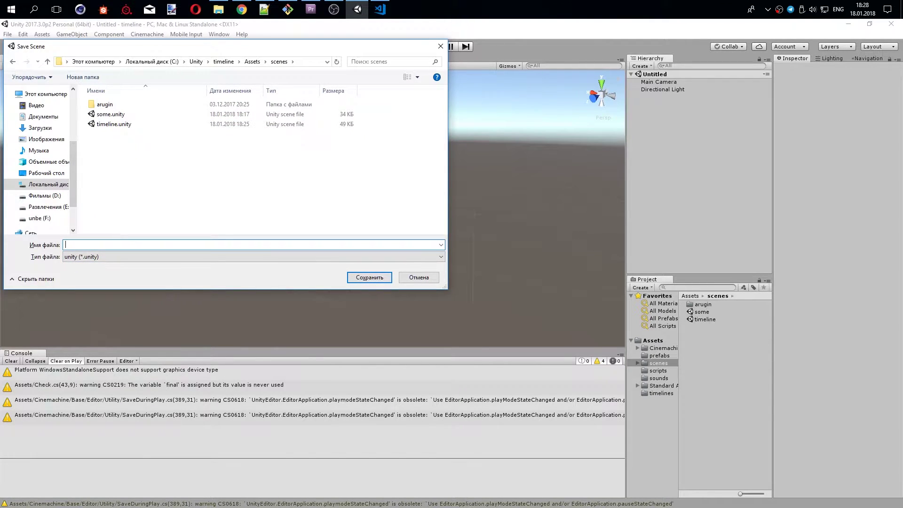
click(91, 244)
text(first)
click(374, 280)
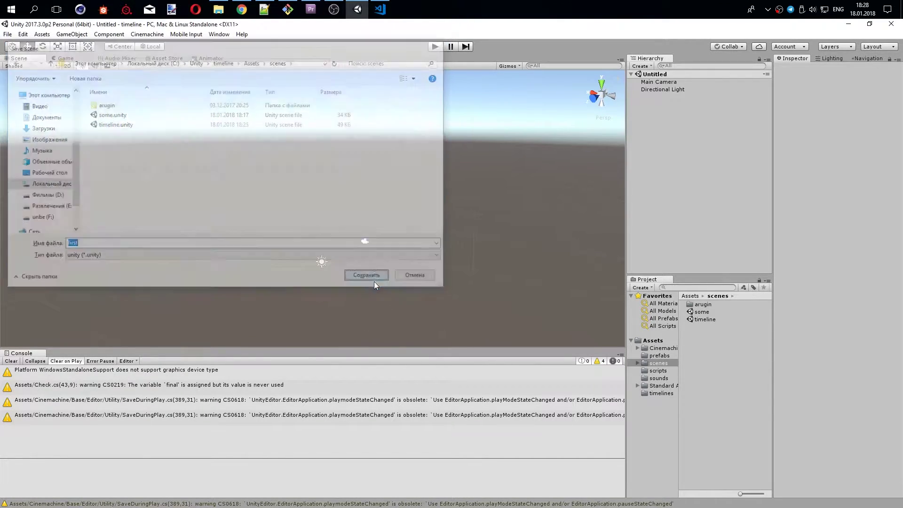
Replace Main Camera and Directional Light with the seven manager prefabs and save the first scene
click(681, 84)
key(Delete)
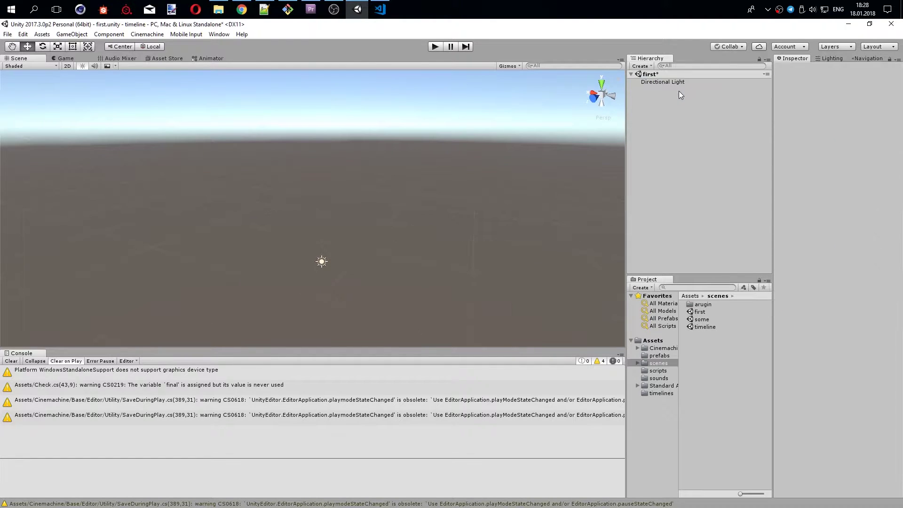
click(679, 80)
key(Delete)
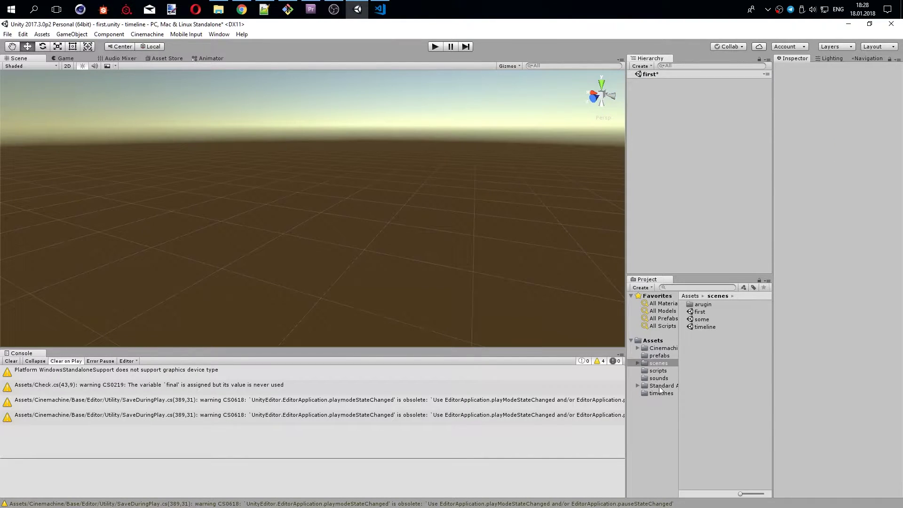
click(668, 356)
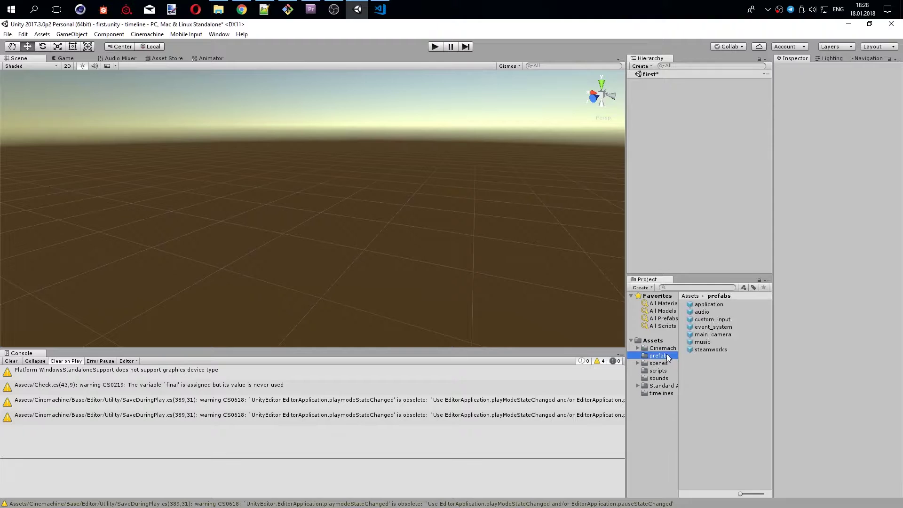
click(708, 305)
shift+click(701, 349)
drag(700, 348, 704, 149)
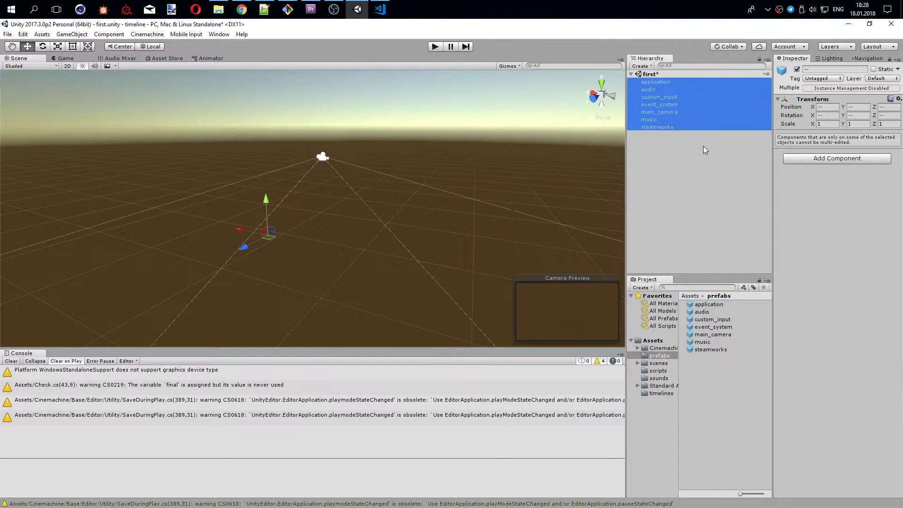
key(ctrl+s)
Add the open first scene to the Build Settings scene list
click(7, 35)
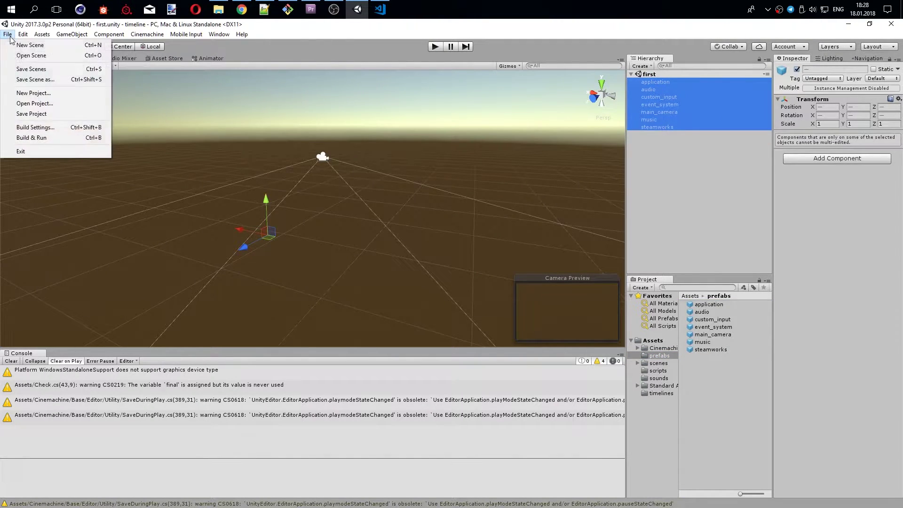
click(66, 128)
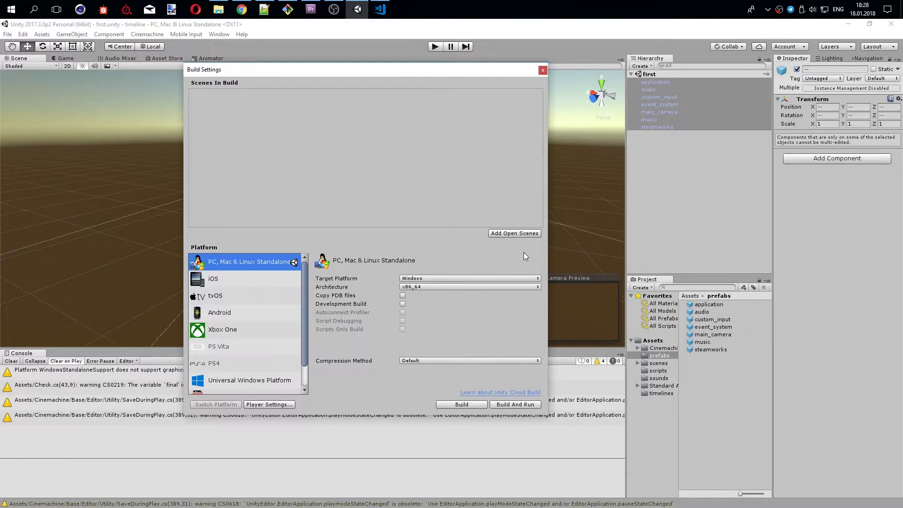
click(526, 233)
click(211, 93)
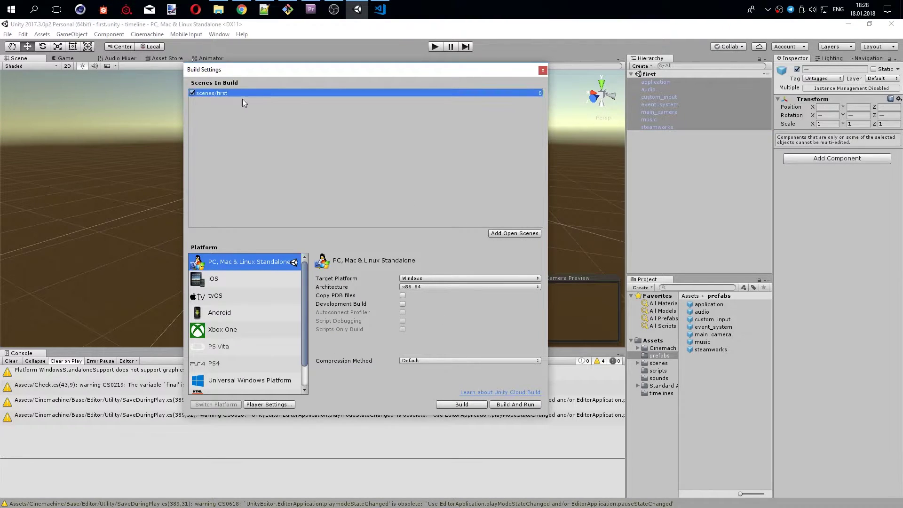
click(543, 70)
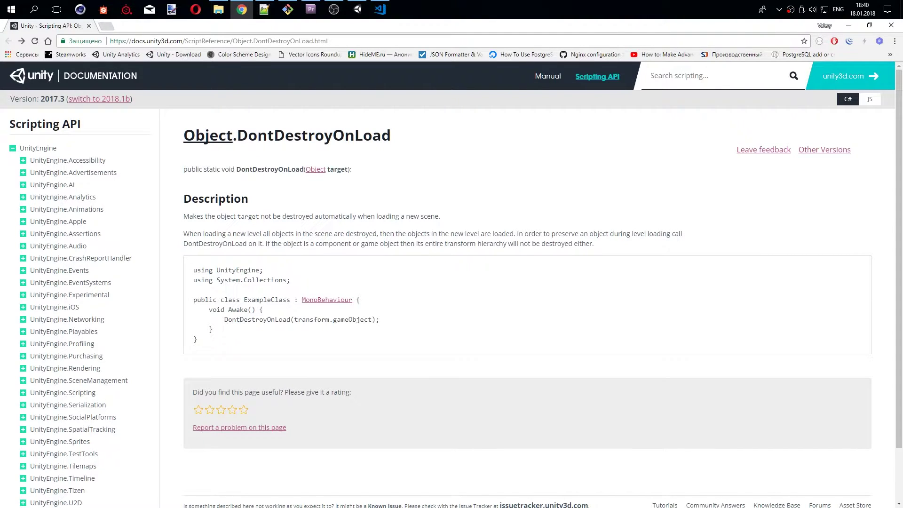
Search the Unity docs for scene manager and scan the results
text(sce)
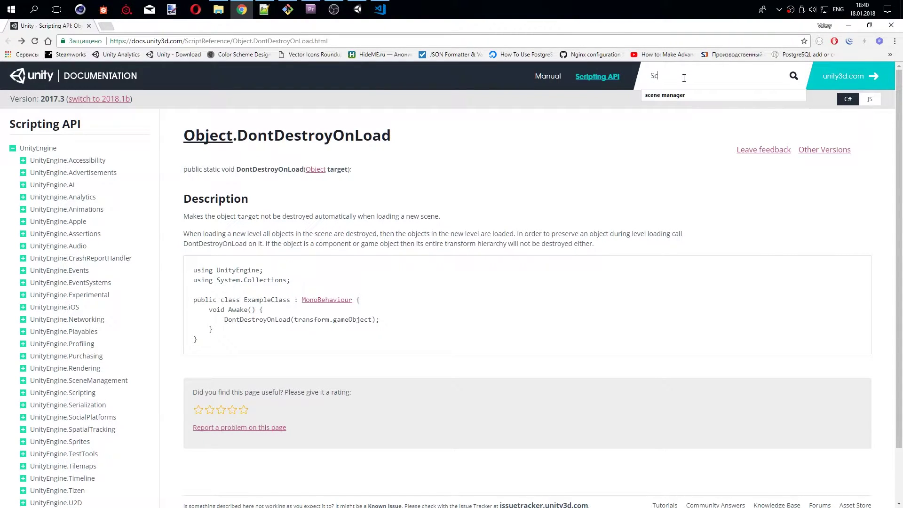
click(701, 98)
key(Return)
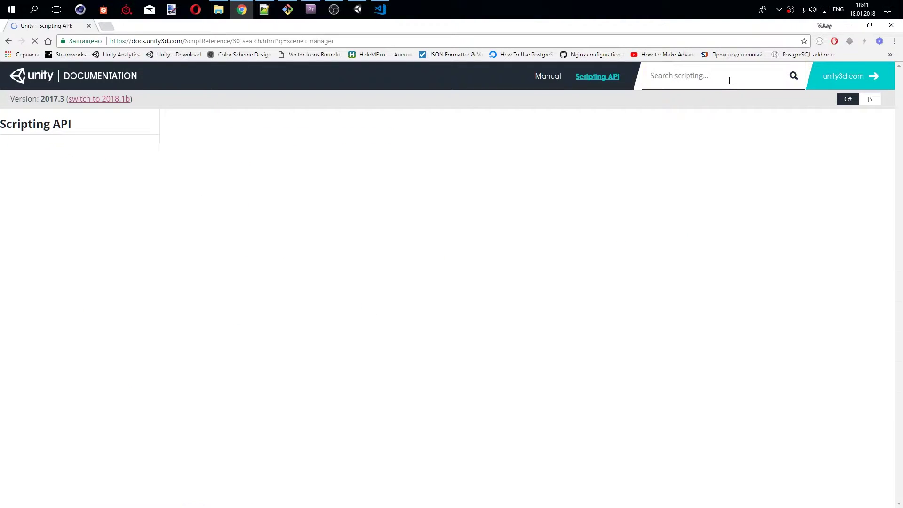
scroll(354, 140, down, 1)
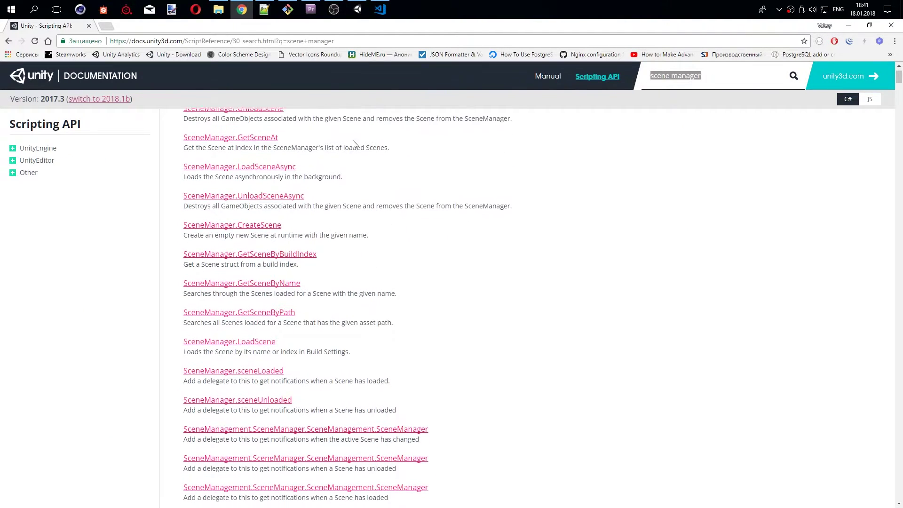
scroll(354, 140, down, 1)
scroll(353, 140, down, 3)
scroll(353, 140, down, 1)
scroll(354, 140, up, 4)
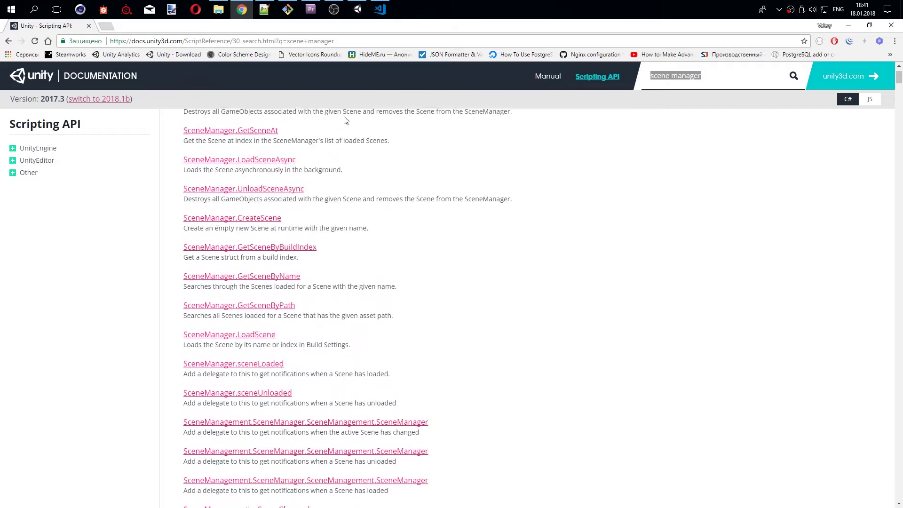
scroll(282, 136, up, 2)
Open the Multi-Scene editing manual page and scroll through it
click(202, 130)
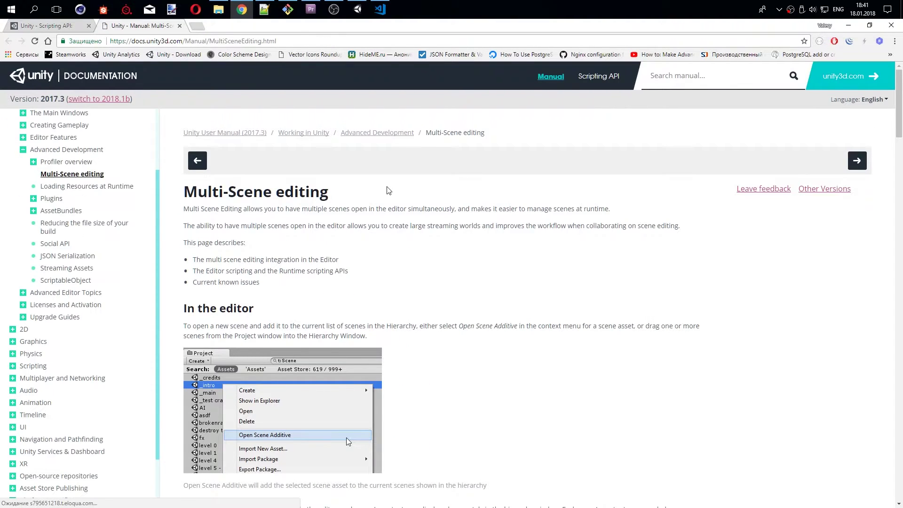
scroll(389, 190, down, 1)
scroll(388, 190, down, 1)
scroll(389, 190, down, 2)
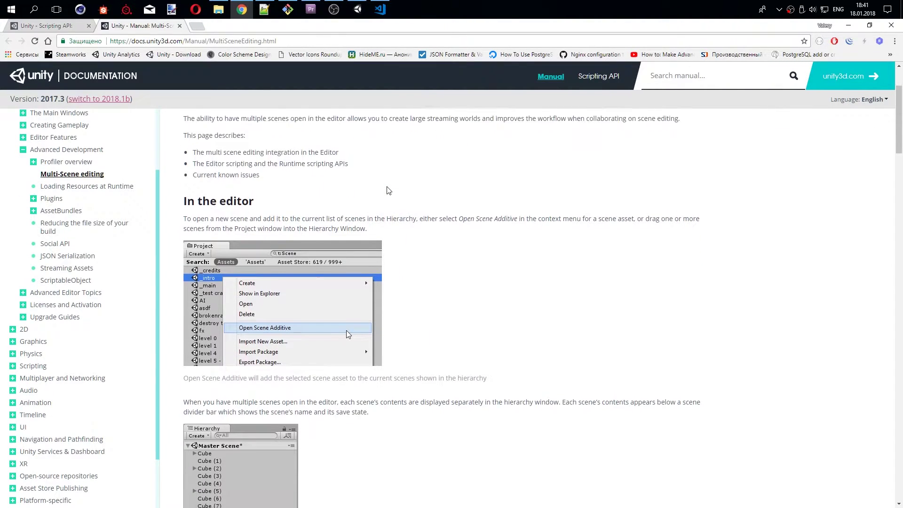
scroll(388, 190, down, 1)
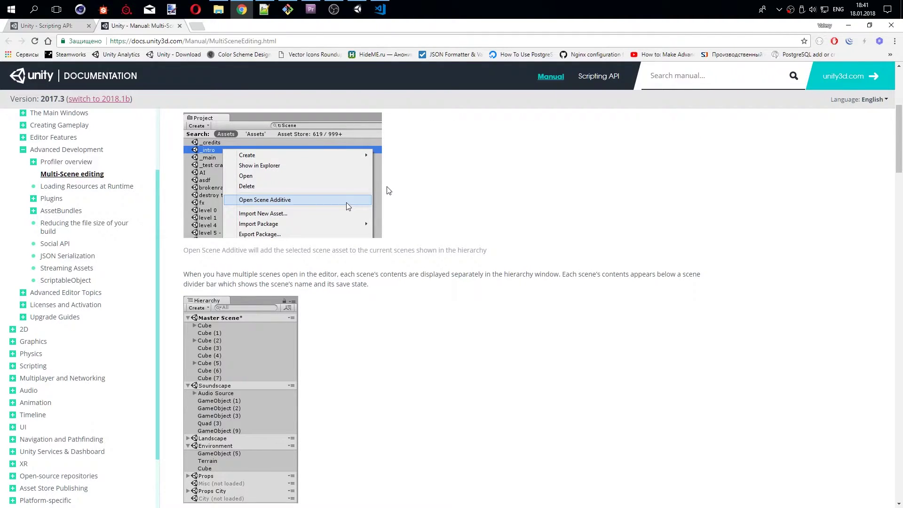
scroll(389, 189, down, 2)
scroll(388, 189, down, 2)
scroll(388, 190, down, 1)
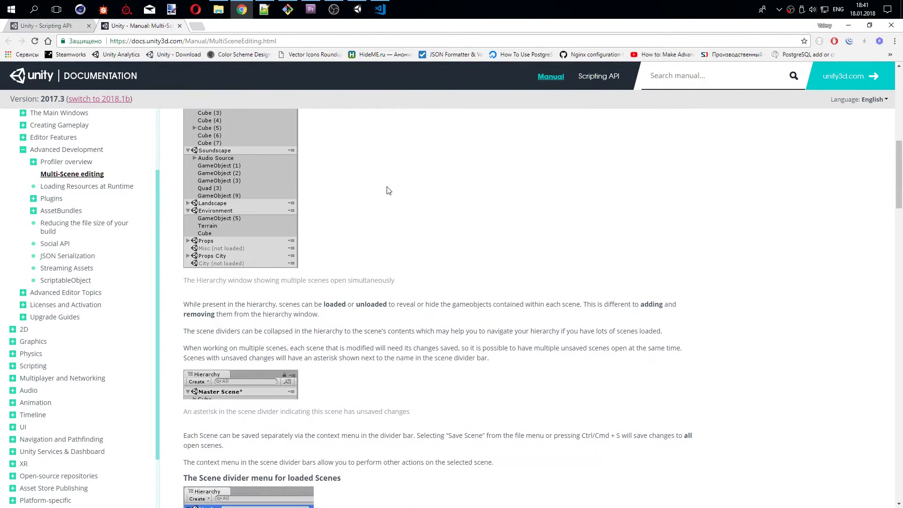
scroll(389, 190, down, 1)
scroll(388, 188, down, 2)
scroll(388, 187, down, 1)
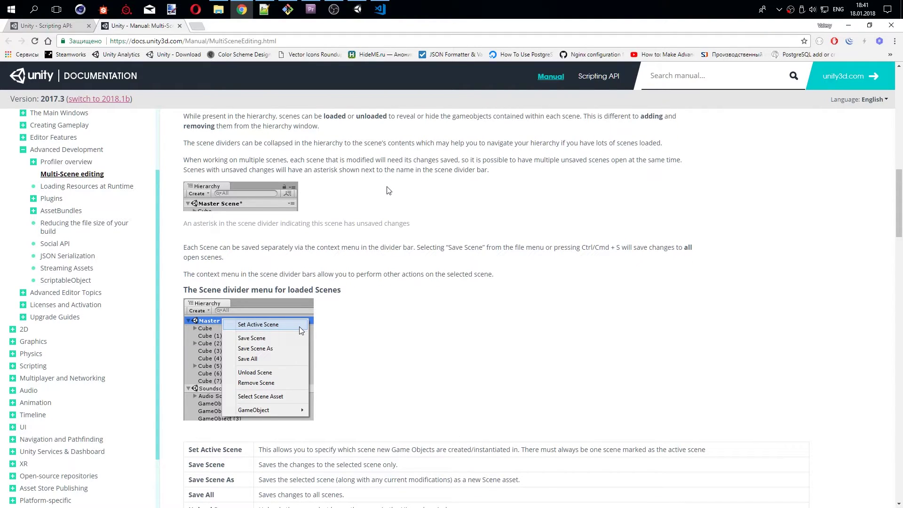
scroll(388, 190, down, 2)
scroll(388, 190, down, 2)
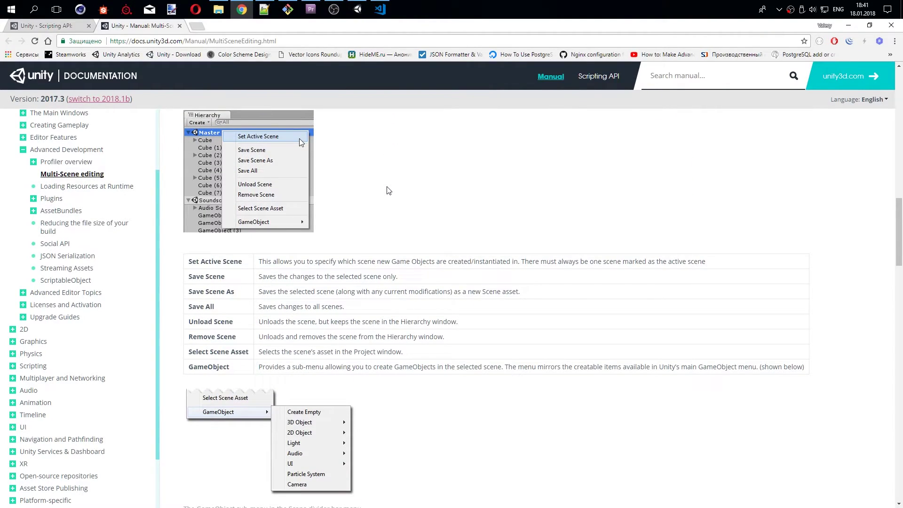
scroll(389, 190, down, 6)
scroll(388, 190, down, 1)
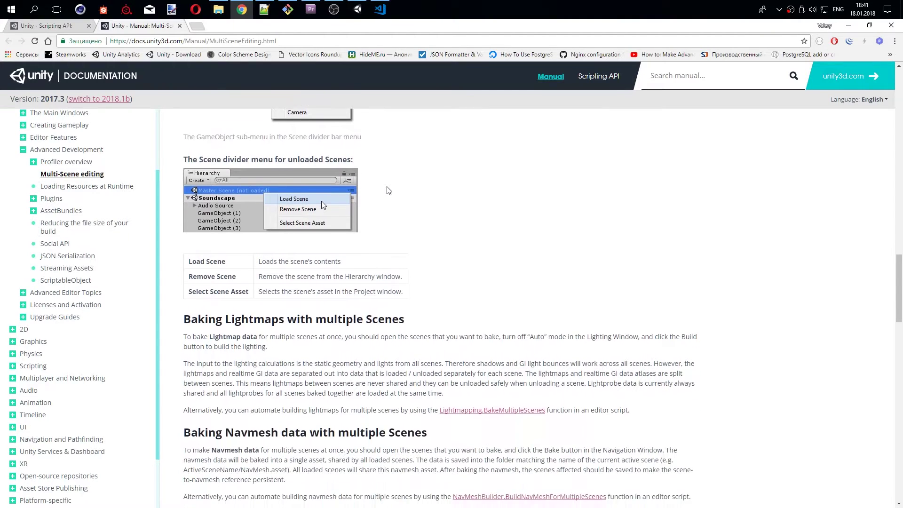
scroll(388, 190, down, 4)
scroll(352, 168, down, 1)
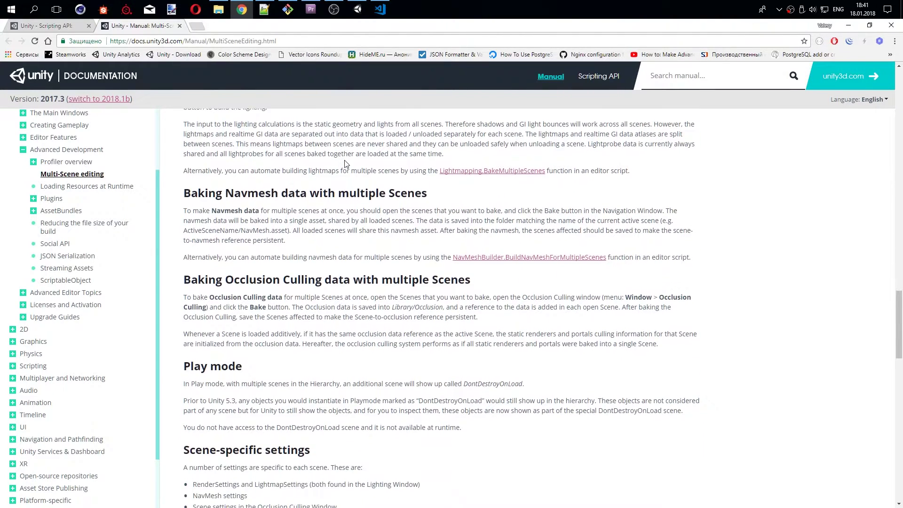
scroll(348, 164, down, 1)
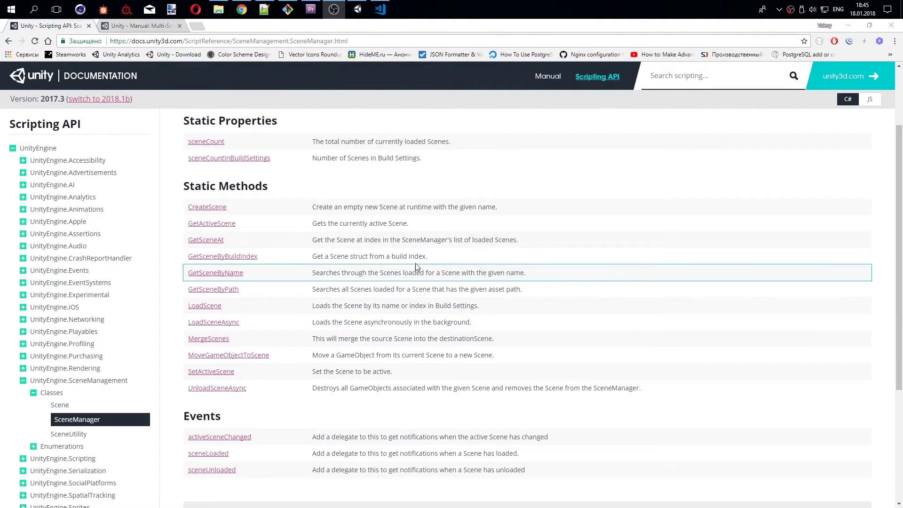
click(216, 323)
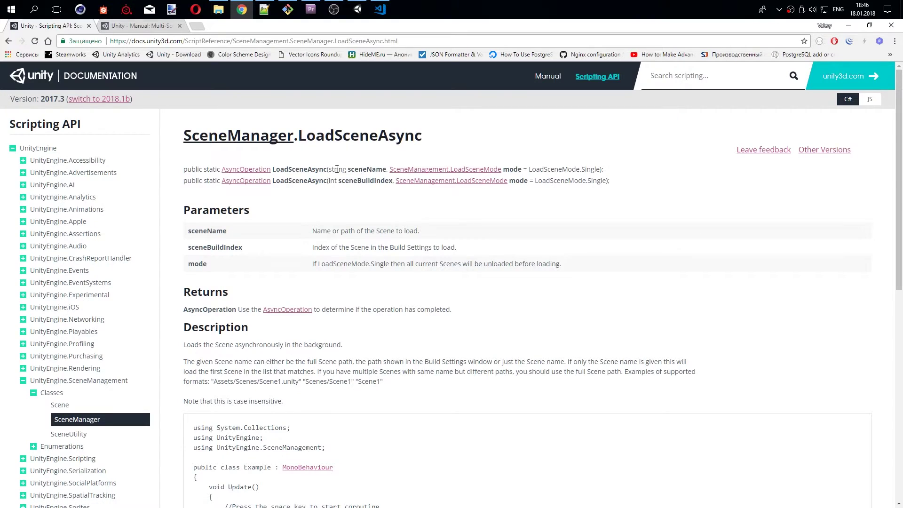
drag(329, 180, 333, 180)
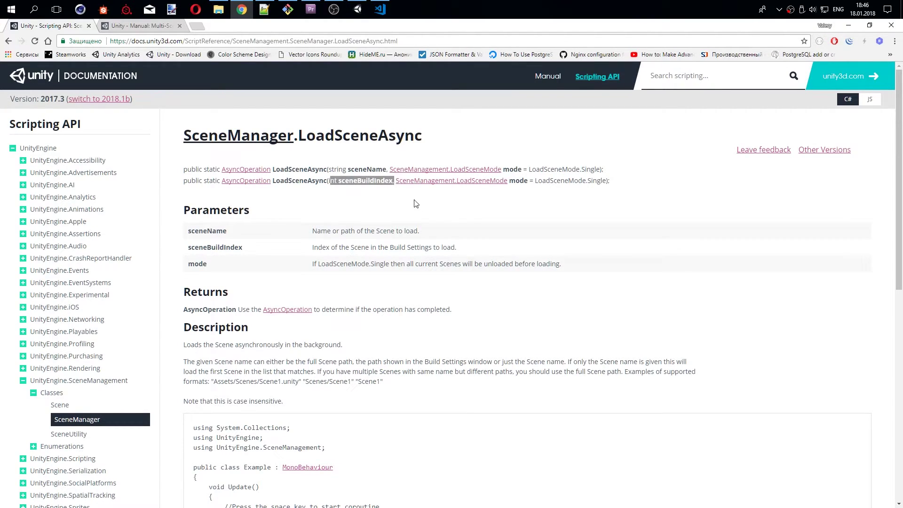
click(419, 205)
drag(516, 181, 606, 182)
click(596, 195)
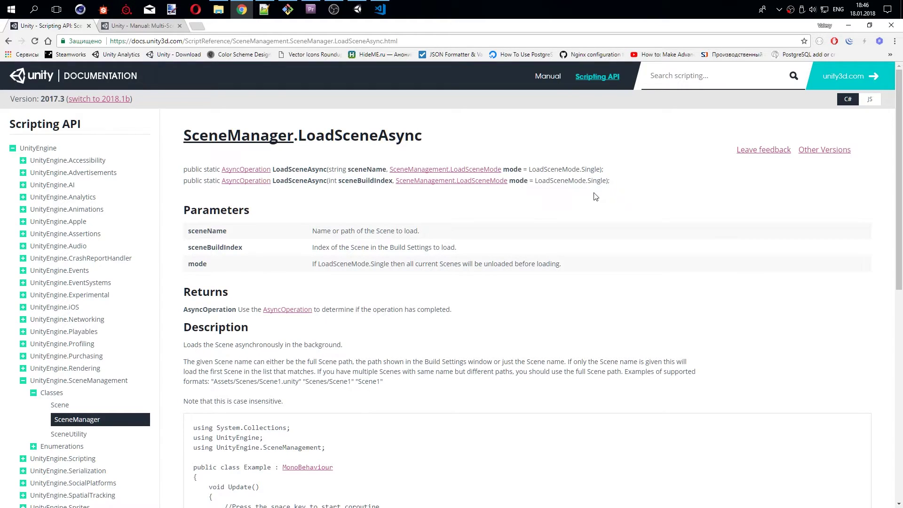
click(443, 182)
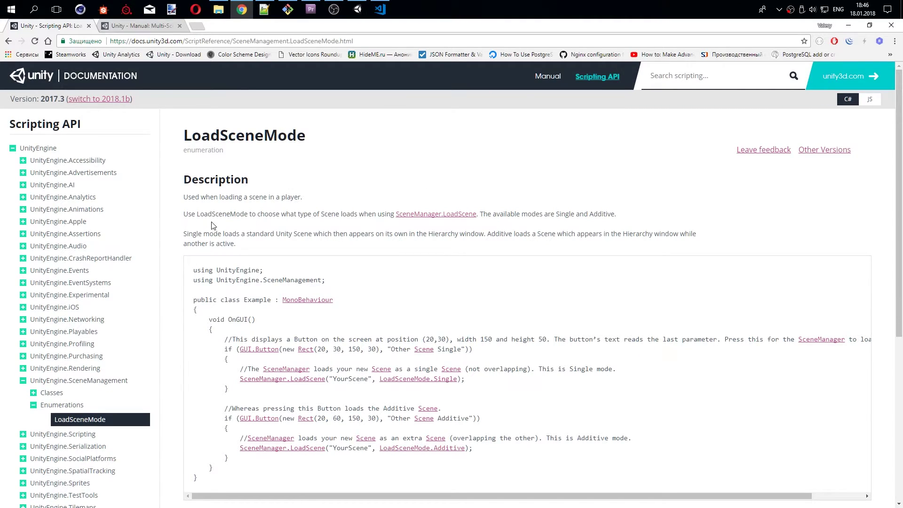
drag(393, 215, 477, 216)
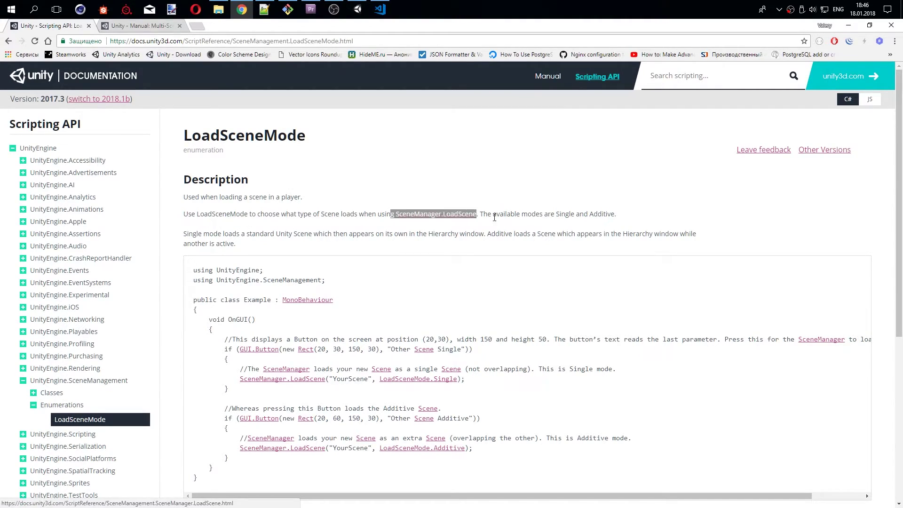
drag(616, 216, 558, 215)
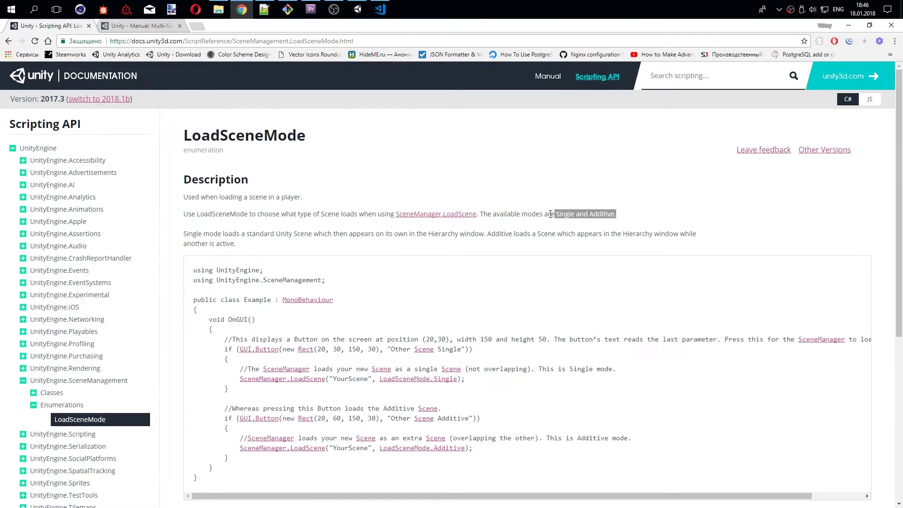
scroll(530, 208, down, 1)
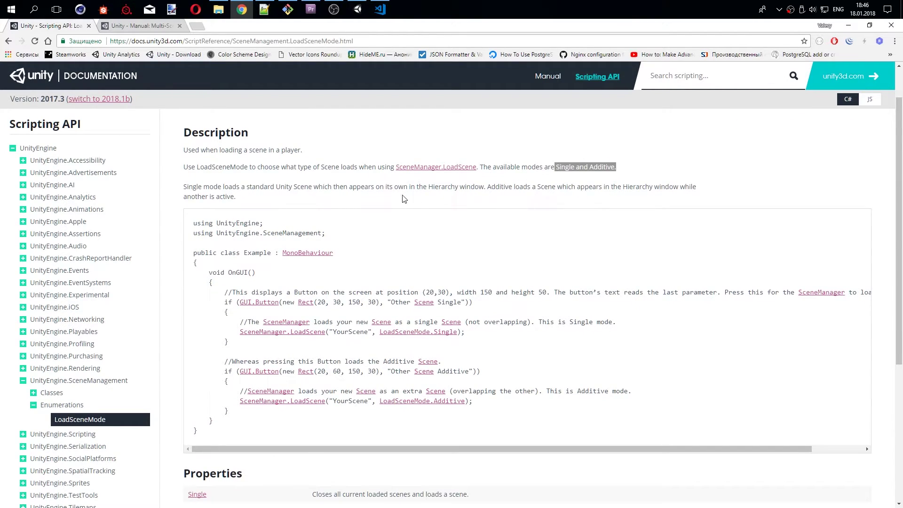
drag(380, 186, 456, 187)
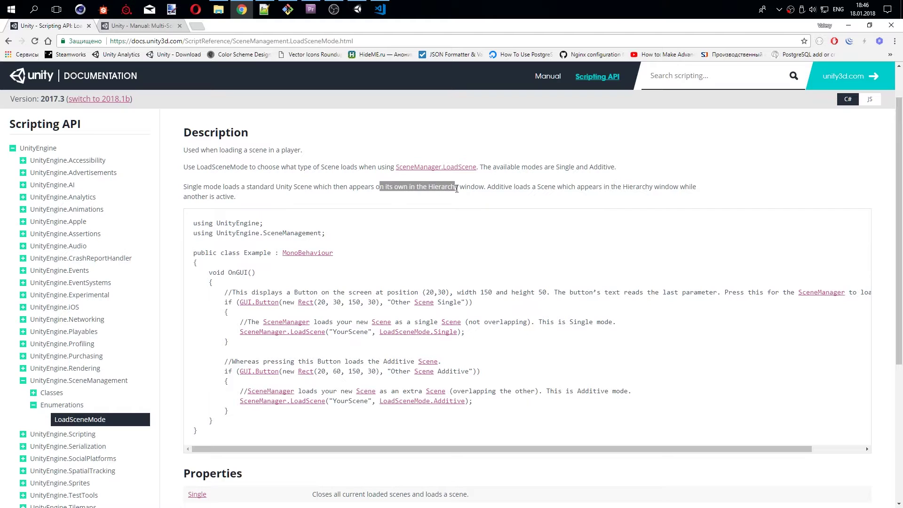
scroll(455, 191, down, 1)
scroll(455, 190, down, 1)
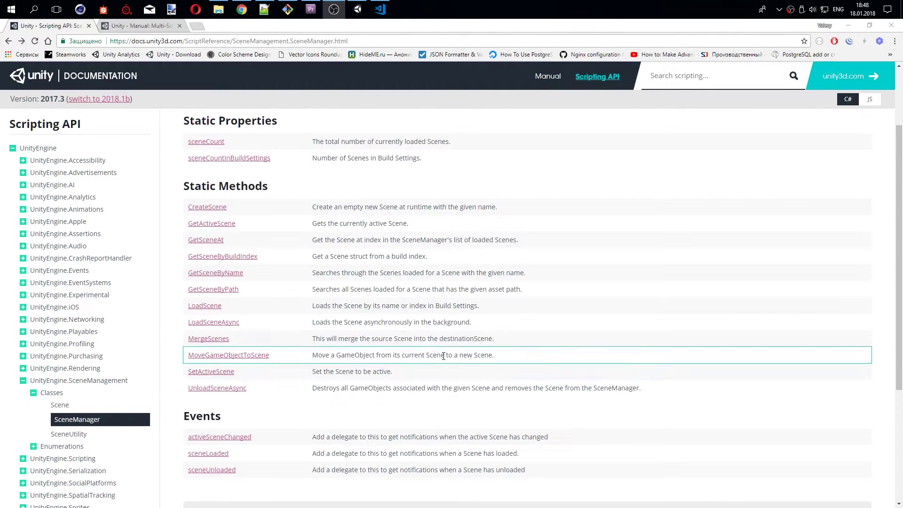
click(228, 389)
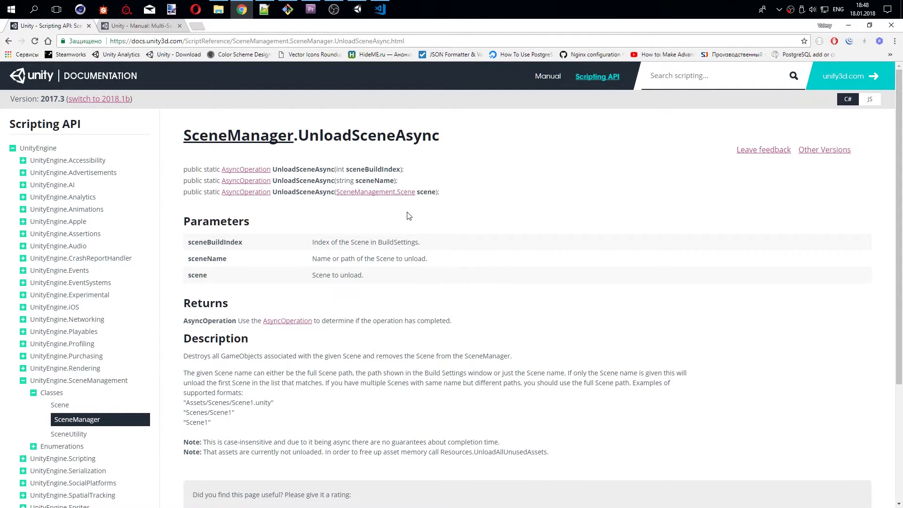
key(alt+Left)
scroll(579, 252, down, 4)
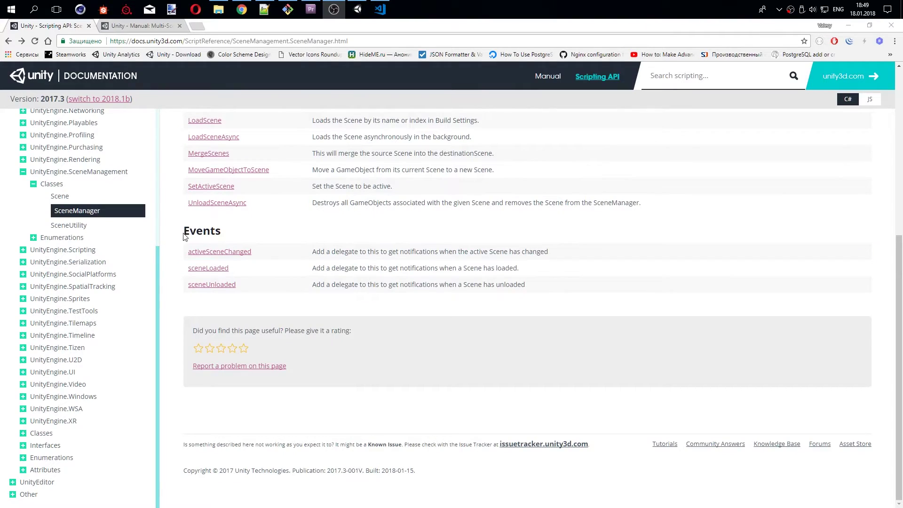
drag(183, 231, 253, 239)
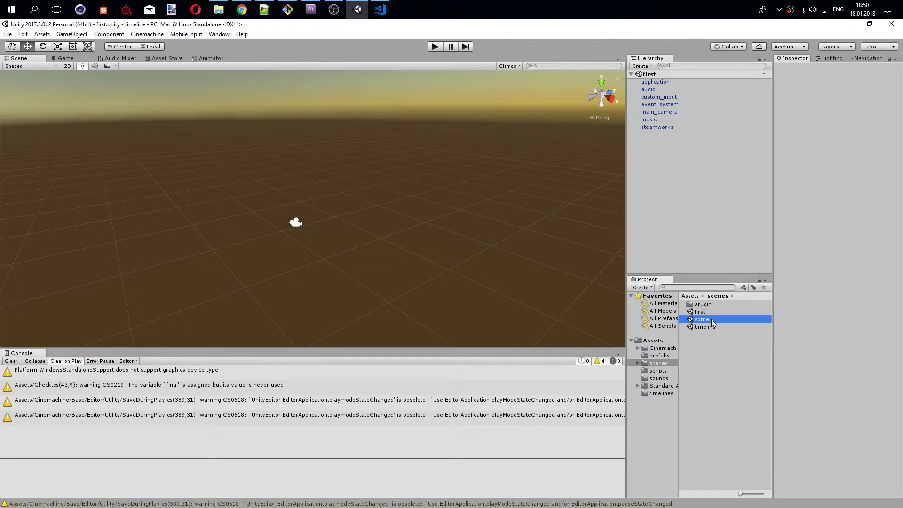
Drag the some scene into the hierarchy alongside first and collapse the scene object lists
drag(708, 319, 707, 258)
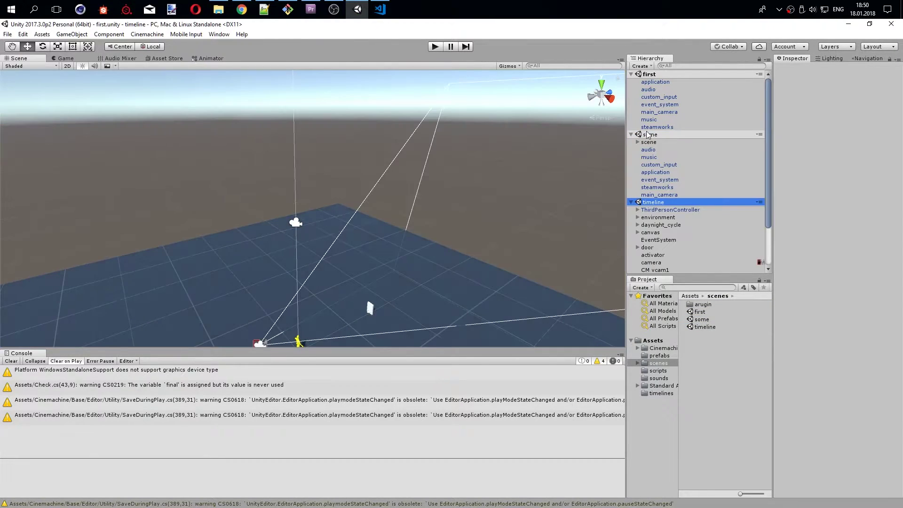
click(631, 134)
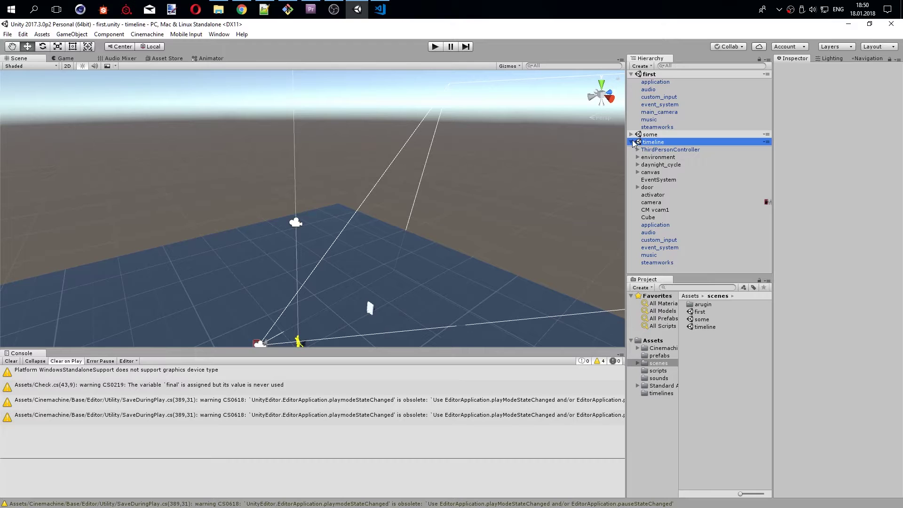
click(632, 142)
Unload the some and timeline scenes while keeping them listed
right_click(653, 135)
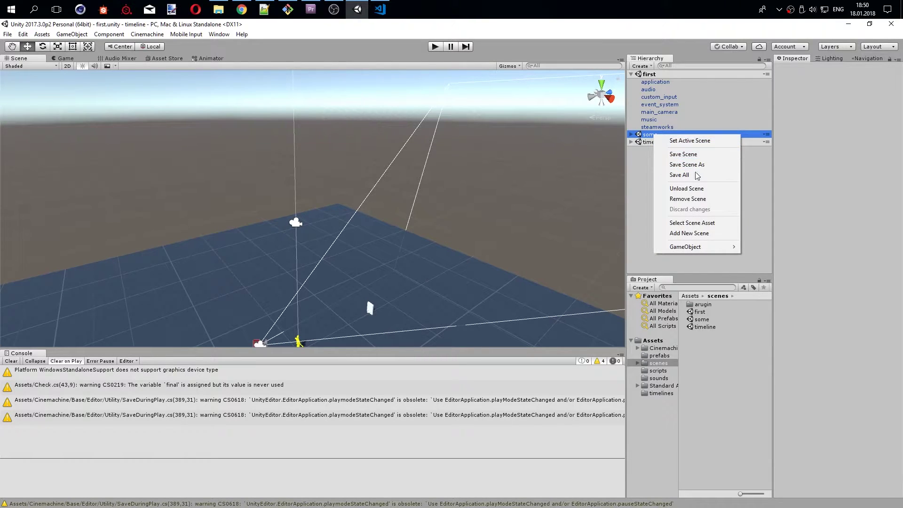
click(703, 189)
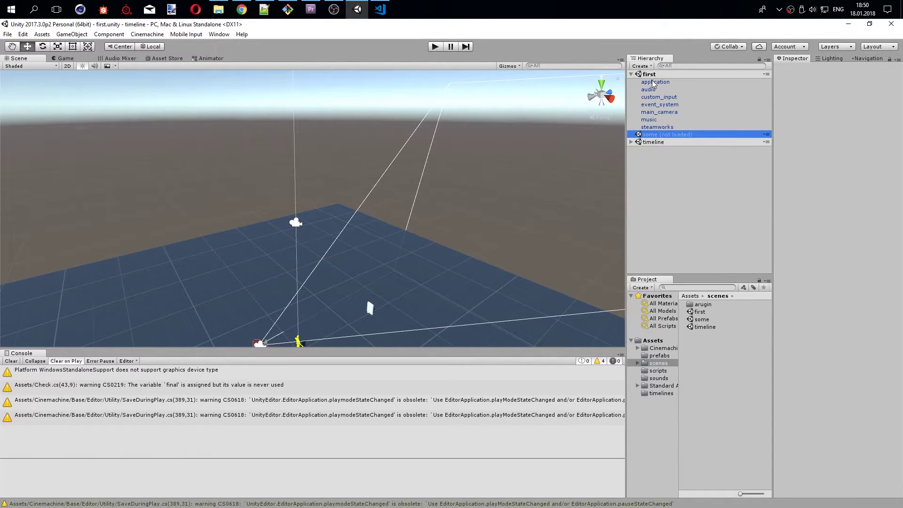
click(640, 65)
click(666, 172)
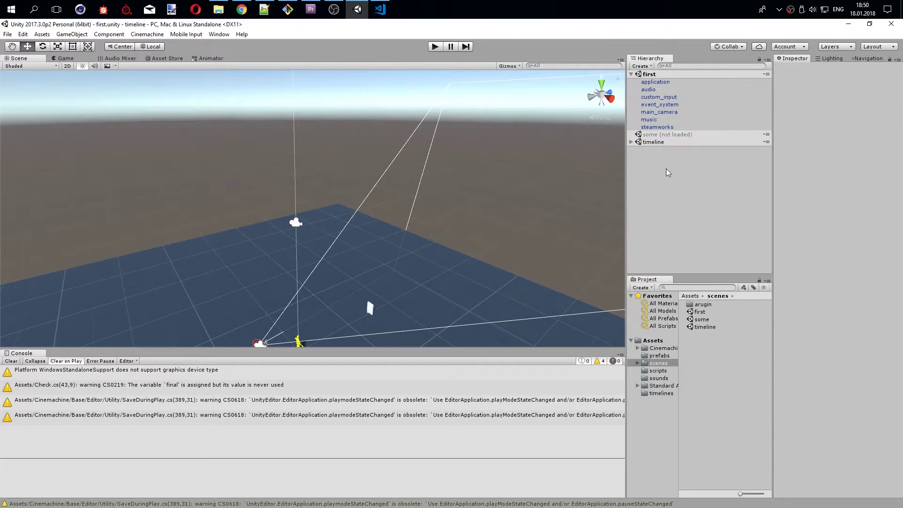
right_click(668, 142)
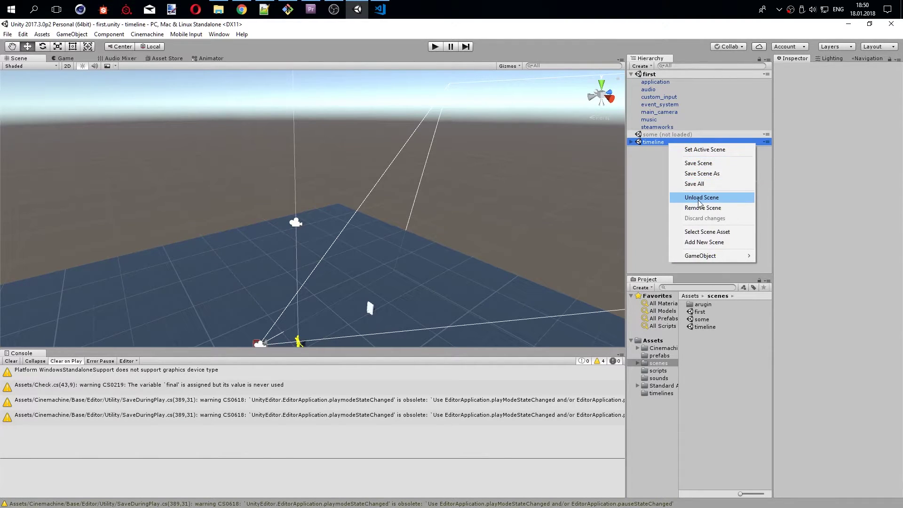
click(699, 201)
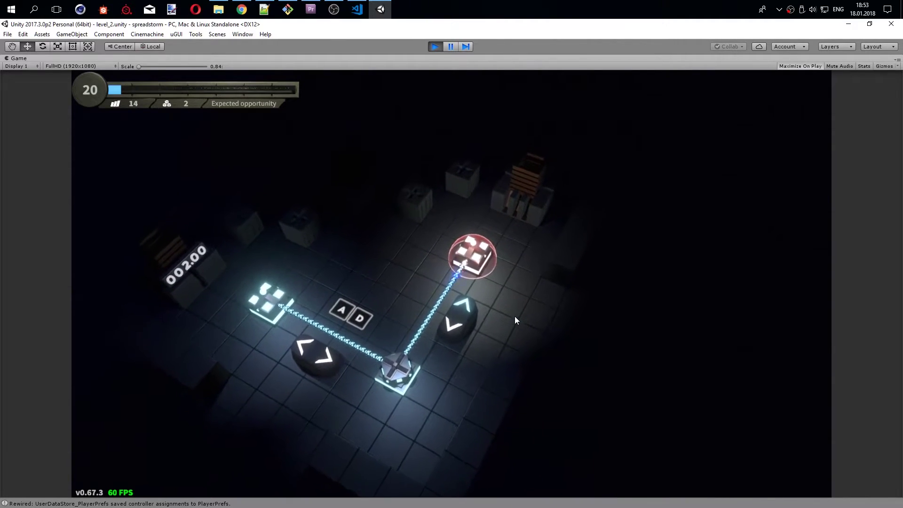
In level_12, autohack the red node, recharge the blue node to 40 energy, and select the blue node
key(e)
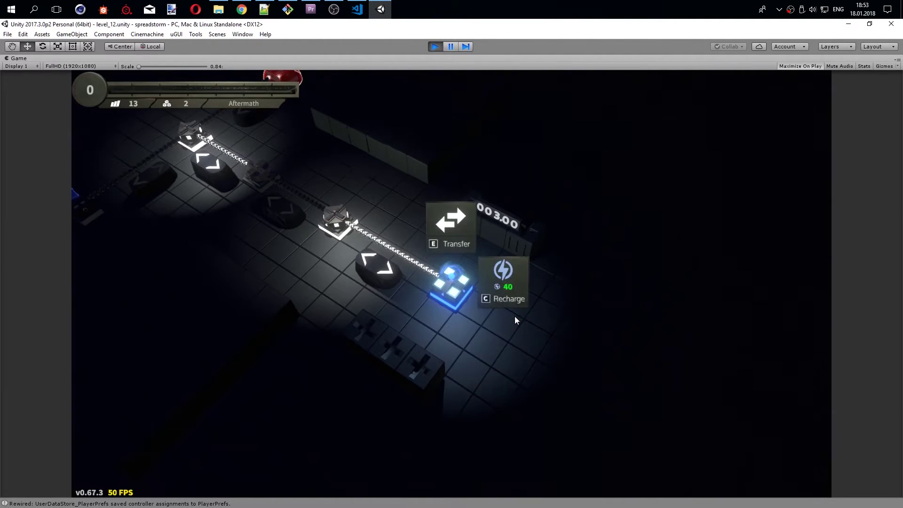
key(c)
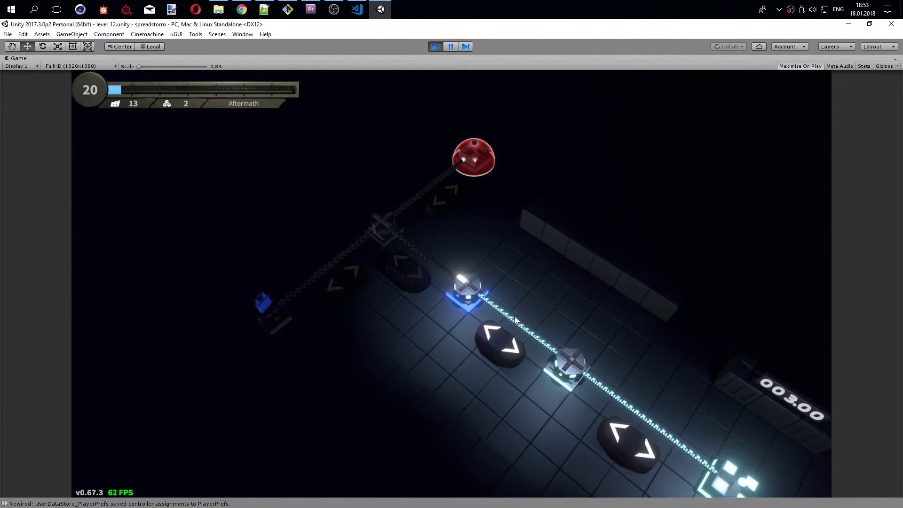
click(467, 306)
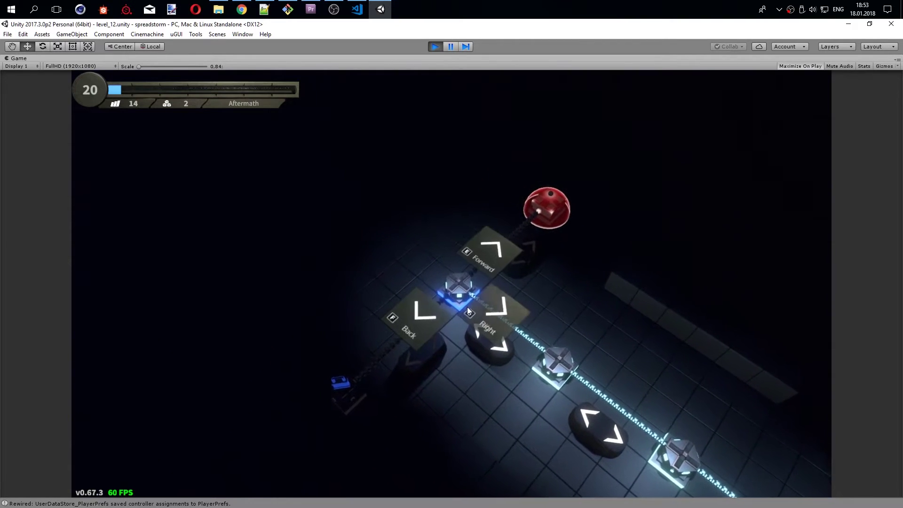
Pause the game, then select the managers scene and expand the main scene in the Hierarchy
click(450, 46)
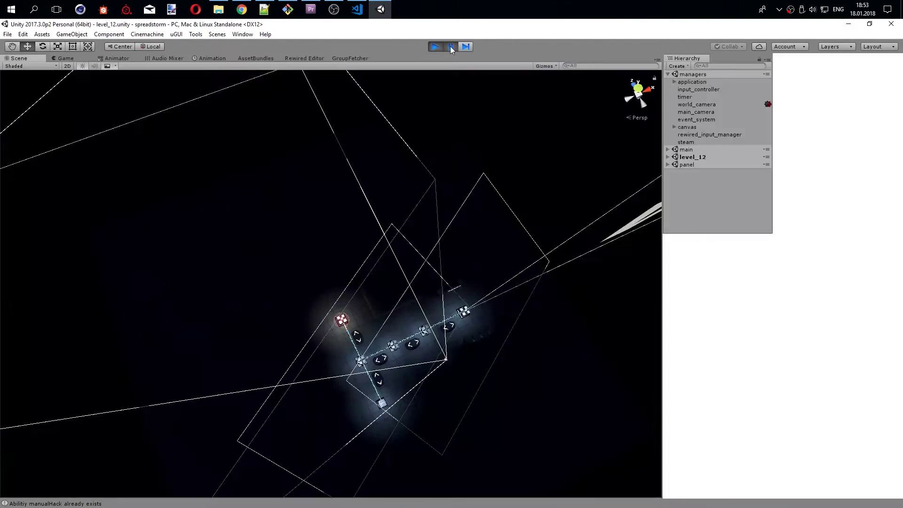
click(700, 74)
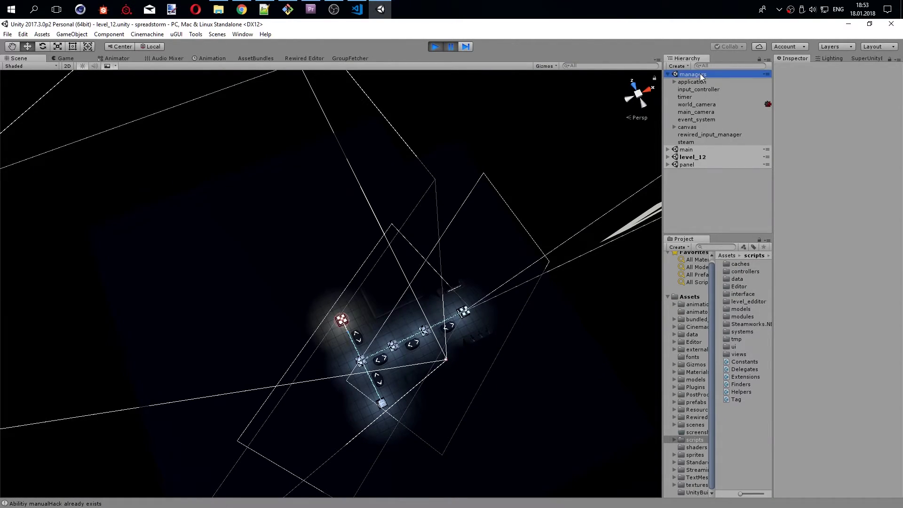
click(668, 149)
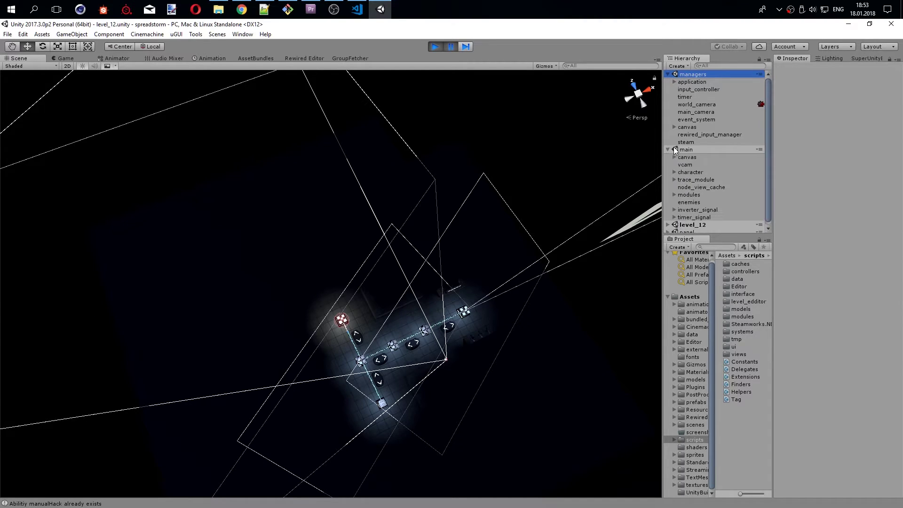
click(691, 146)
scroll(698, 143, down, 1)
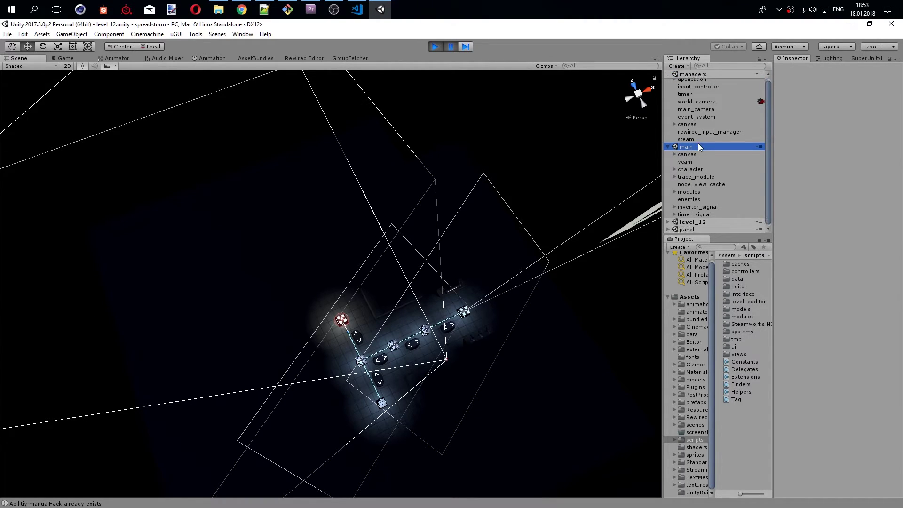
Expand level_12, select number_panel, focus the view on it, and orbit the level in 3D
click(688, 222)
click(668, 222)
scroll(703, 207, down, 2)
click(702, 198)
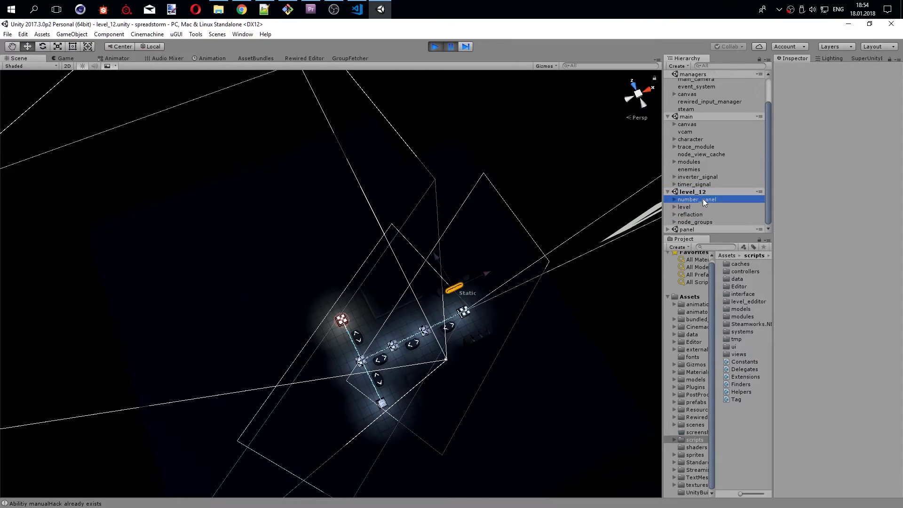
scroll(354, 240, up, 2)
key(q)
mouse_move(381, 212)
alt+mouse_down()
mouse_move(357, 221)
mouse_move(625, 211)
mouse_move(387, 250)
alt+mouse_up()
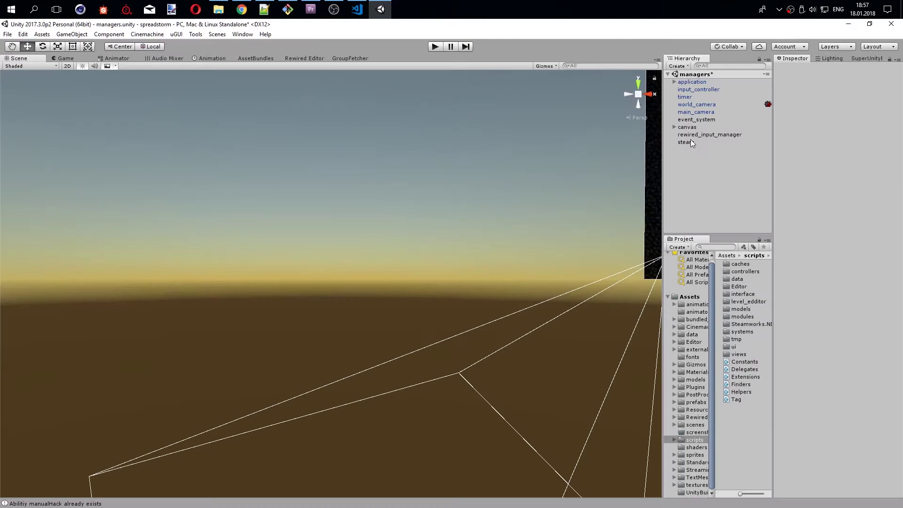
click(687, 142)
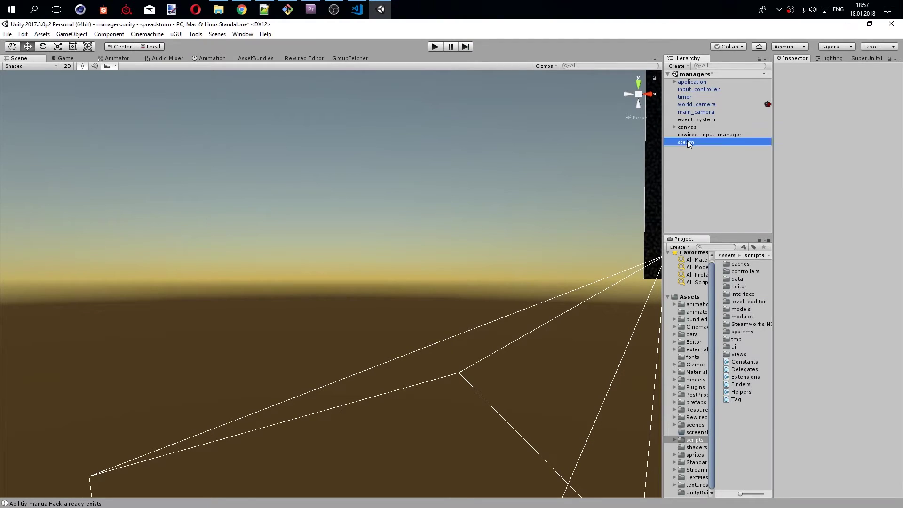
click(704, 134)
click(709, 121)
key(Up)
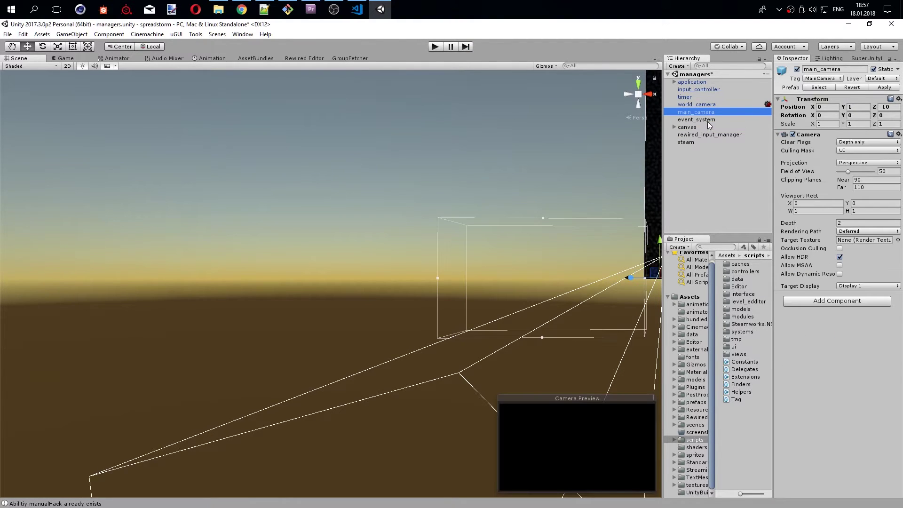
key(Up)
key(Up)
key(Up)
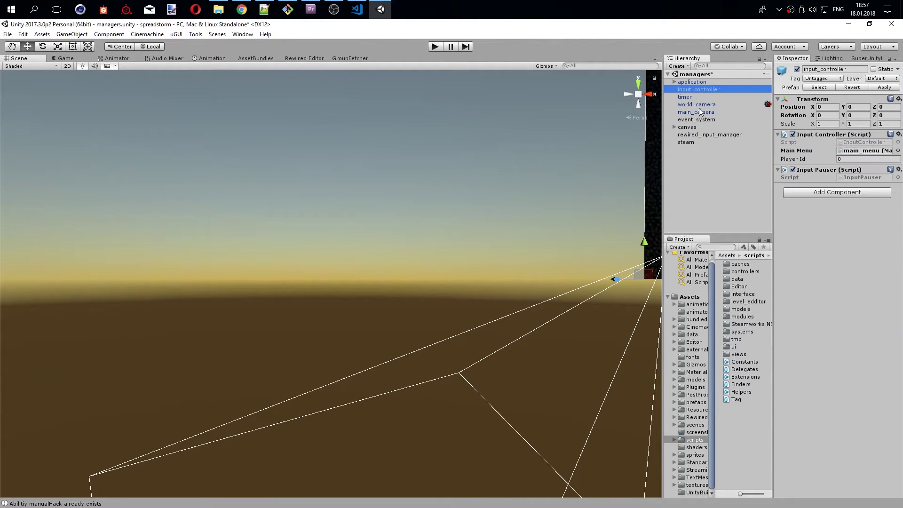
key(Up)
key(Down)
key(Down)
key(Up)
click(7, 34)
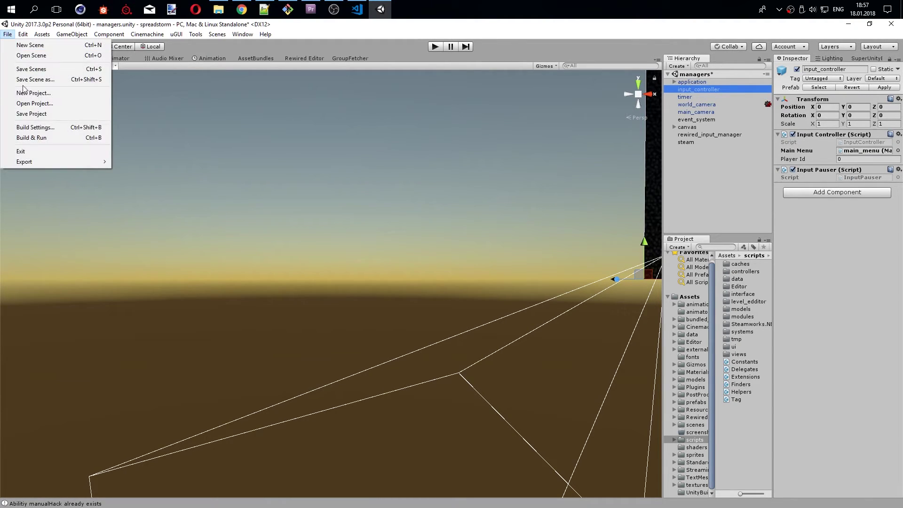
click(42, 128)
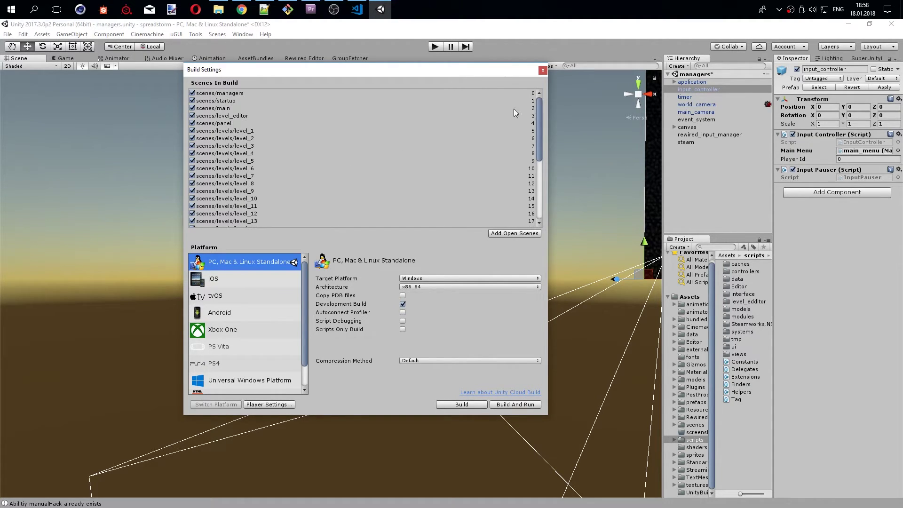
click(542, 70)
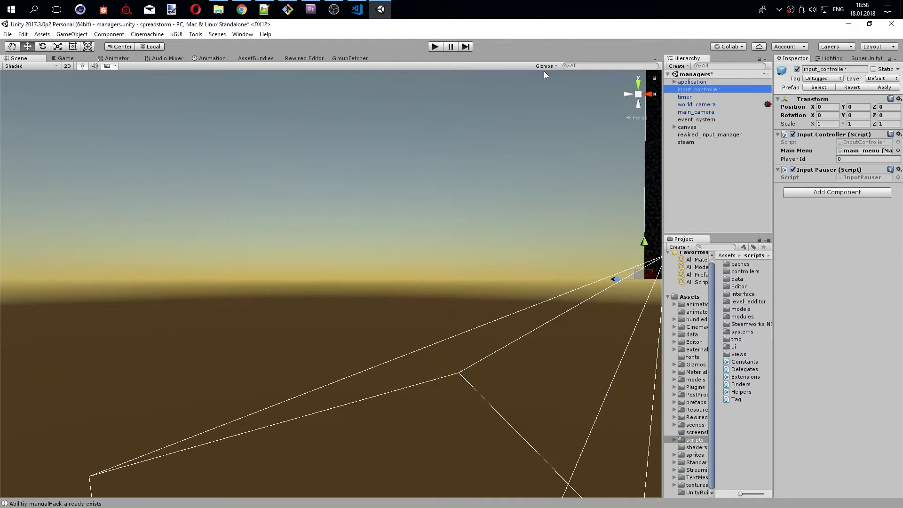
click(692, 82)
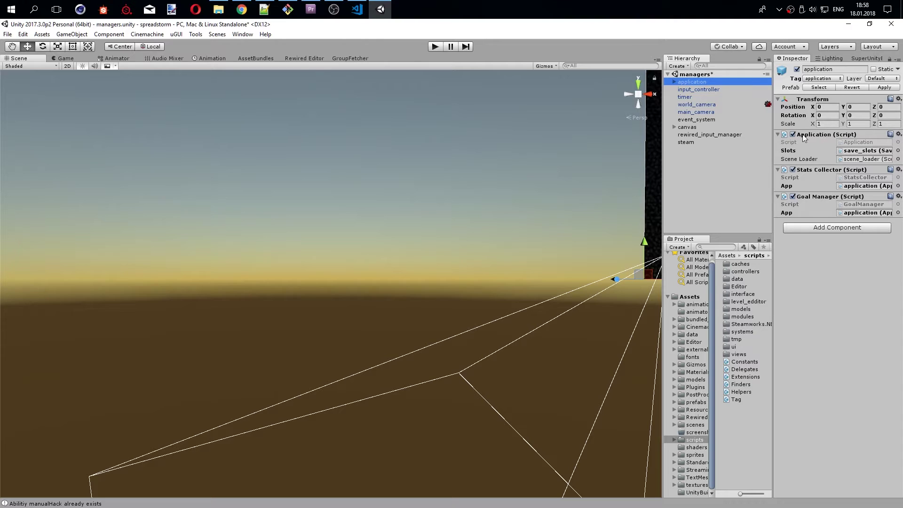
click(673, 82)
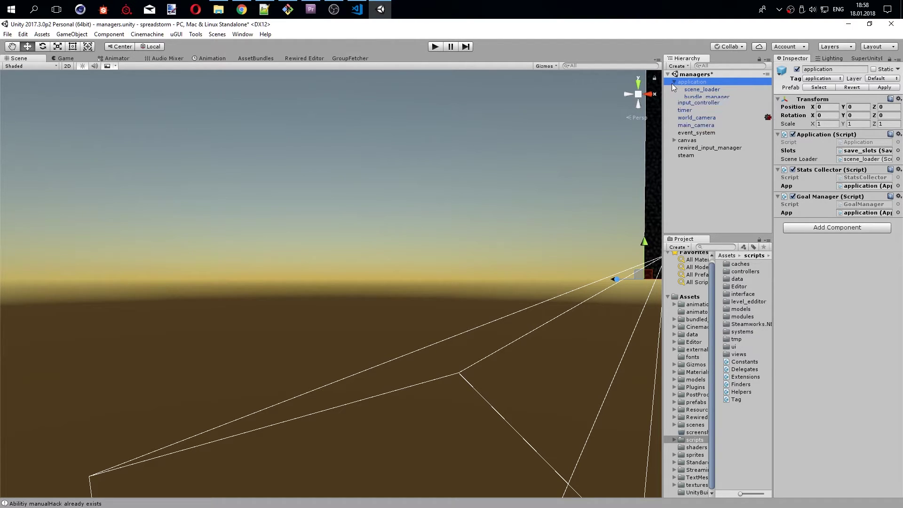
click(707, 90)
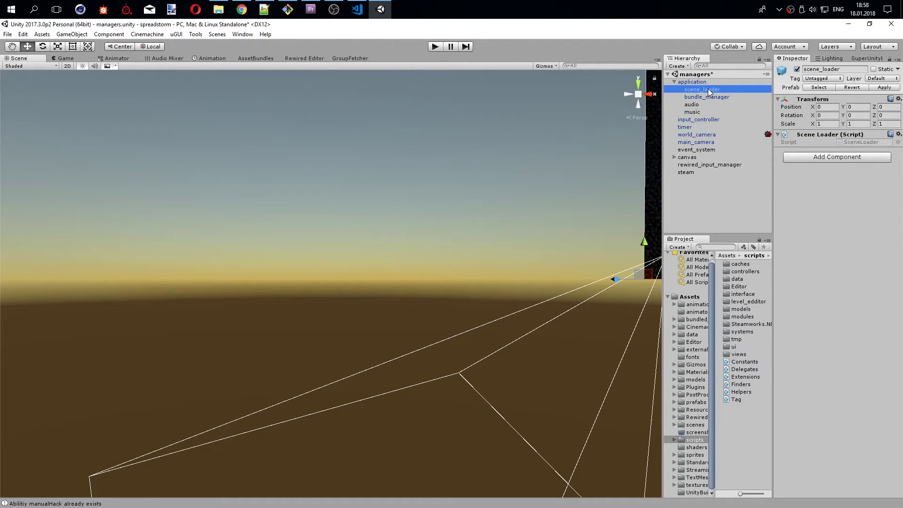
key(Up)
key(Down)
key(Up)
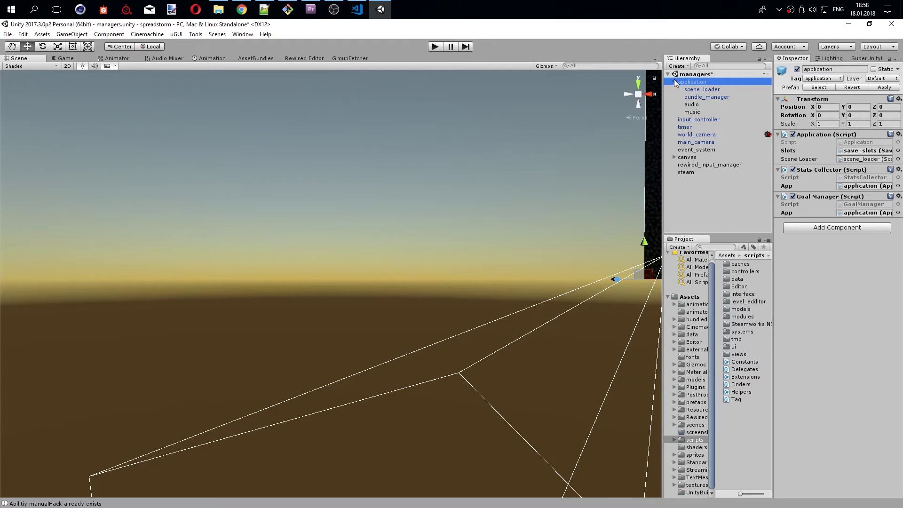
click(675, 82)
click(687, 193)
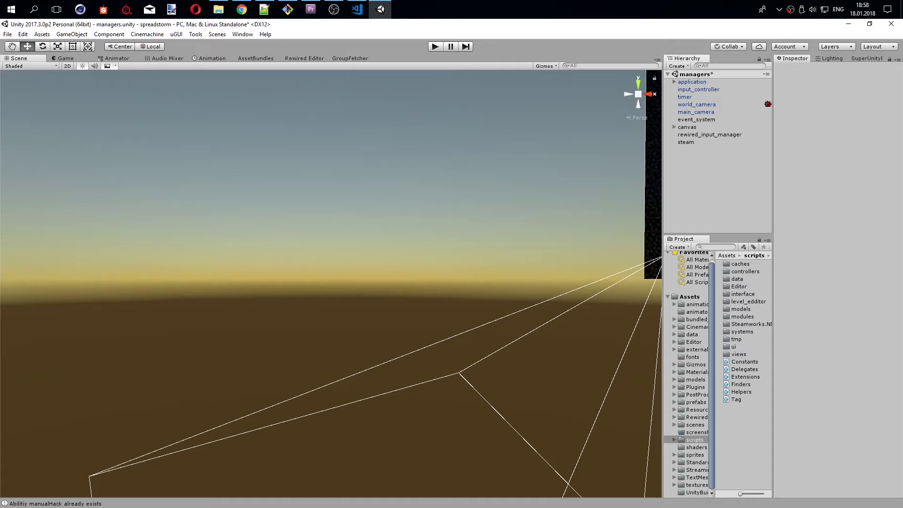
key(alt+Tab)
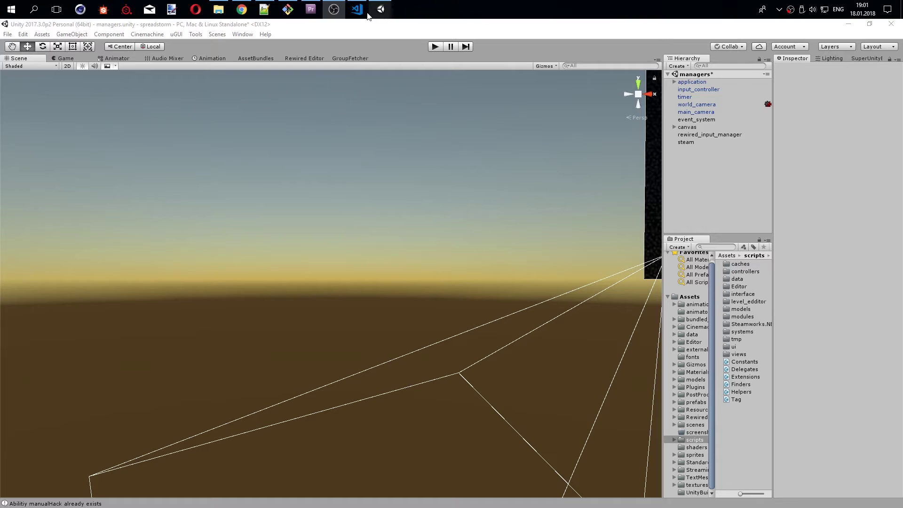
Bring scene_config.json to the front and scroll up to the level_5 scene name
mouse_move(363, 15)
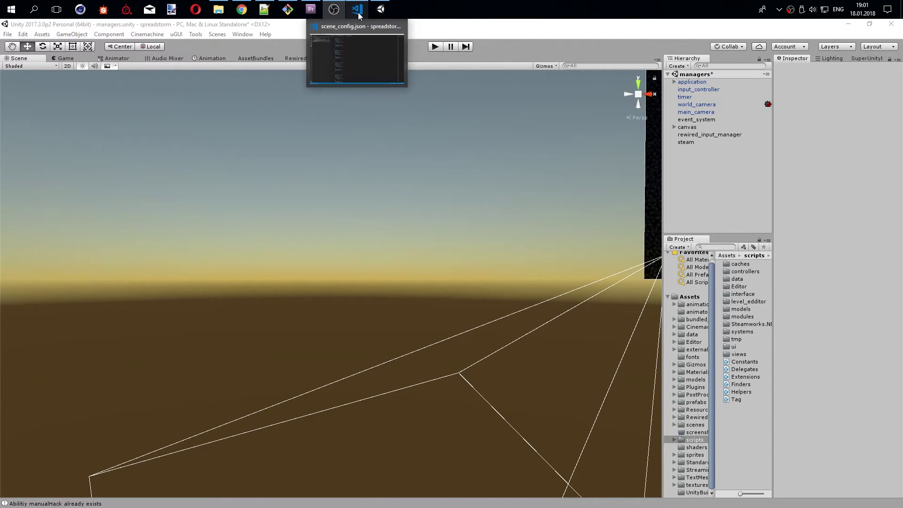
click(359, 16)
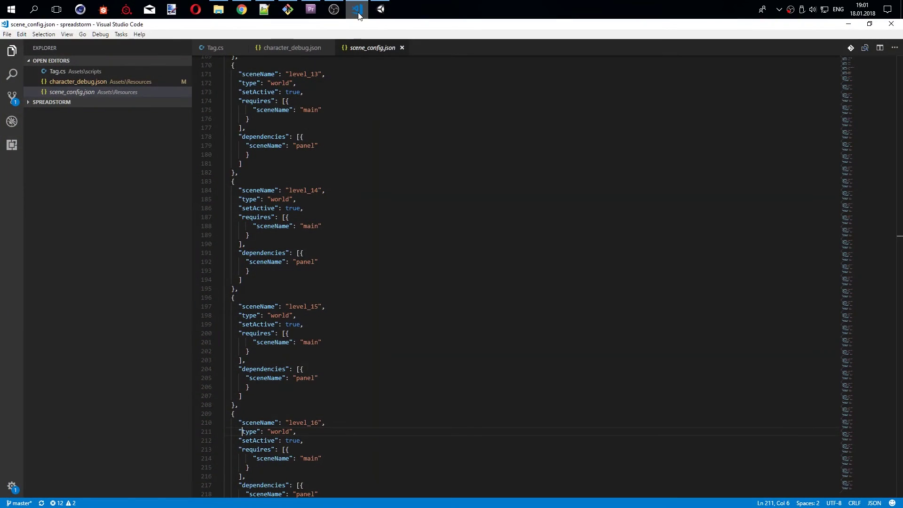
scroll(385, 116, up, 8)
scroll(386, 113, up, 8)
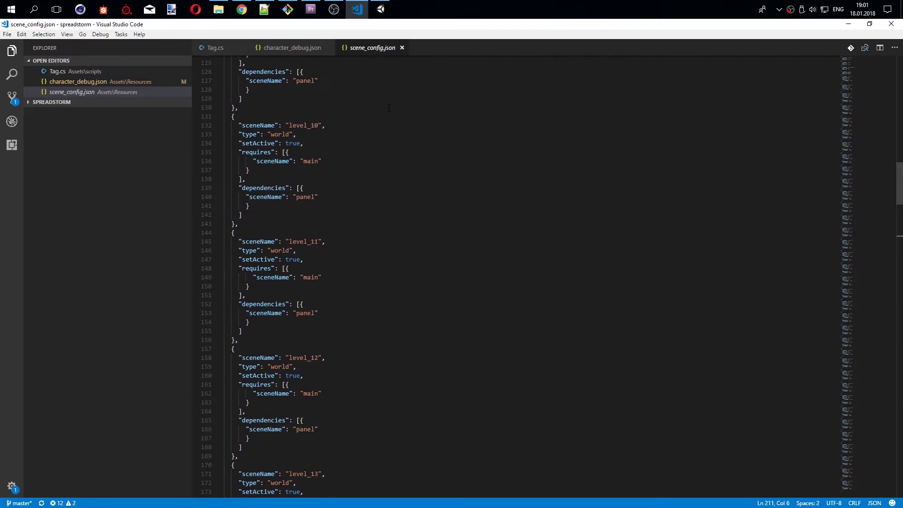
scroll(388, 109, up, 8)
scroll(389, 109, up, 5)
scroll(380, 111, up, 5)
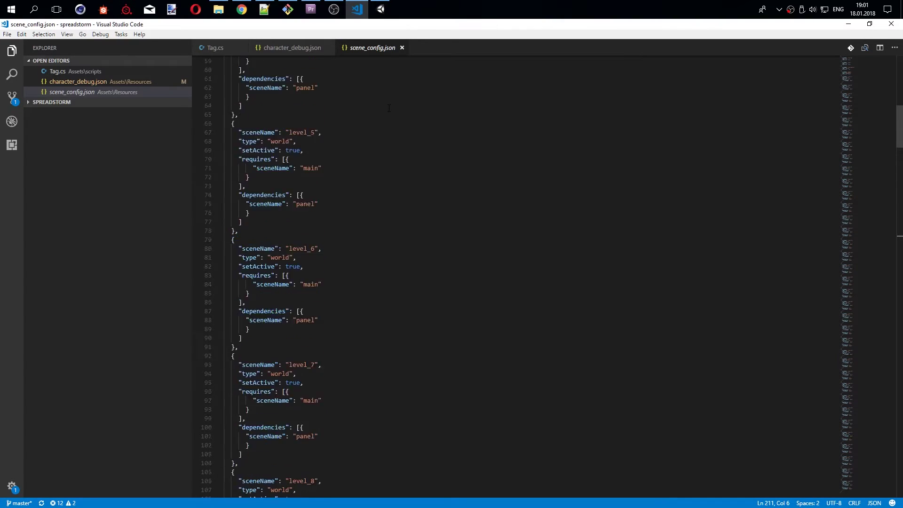
scroll(373, 114, up, 5)
double_click(299, 179)
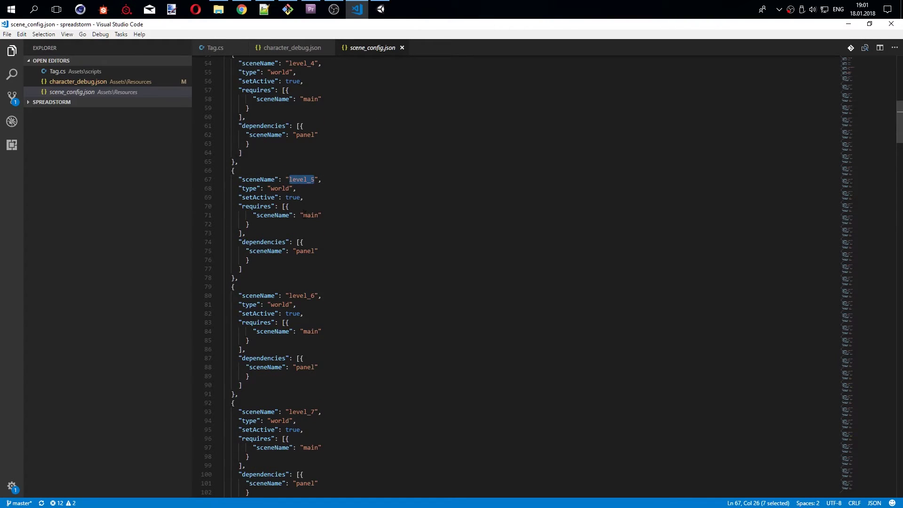
Highlight level_5's requires main entry and panel dependency, then level_6's entry
drag(245, 215, 335, 213)
double_click(257, 206)
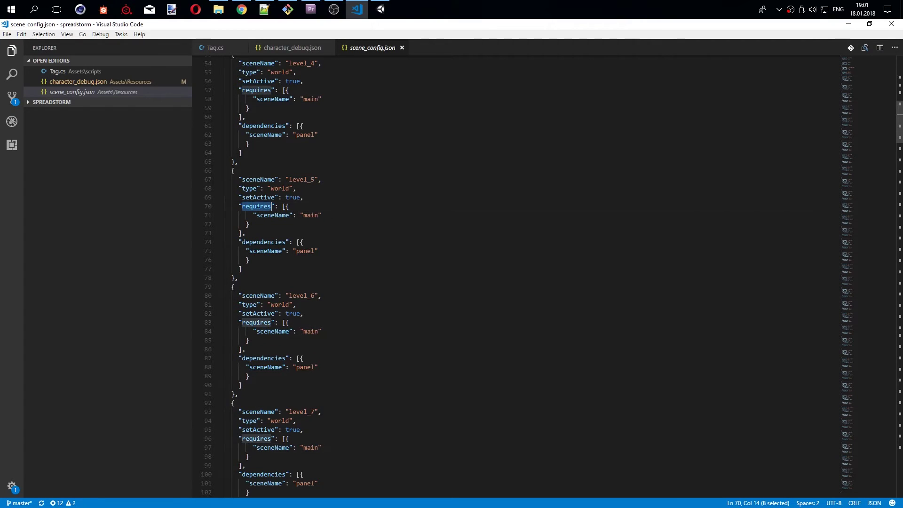
double_click(262, 241)
drag(246, 251, 333, 253)
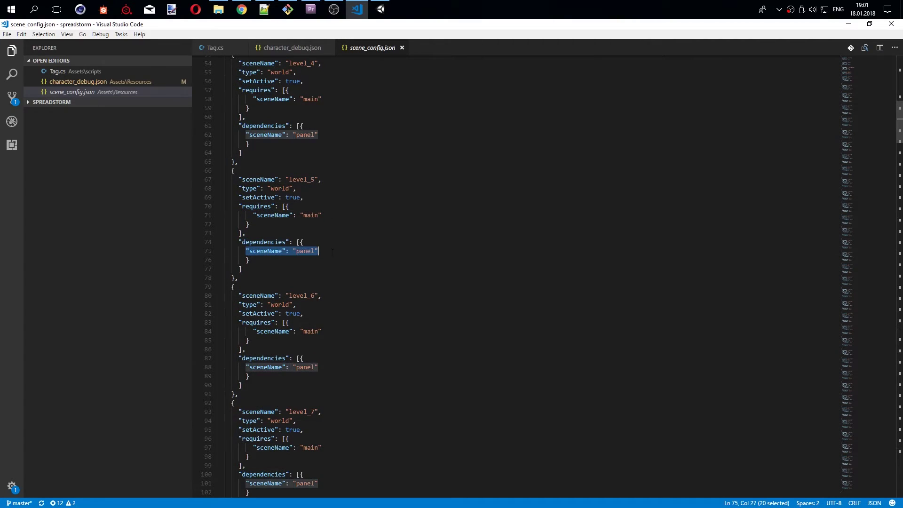
click(290, 265)
scroll(289, 264, down, 2)
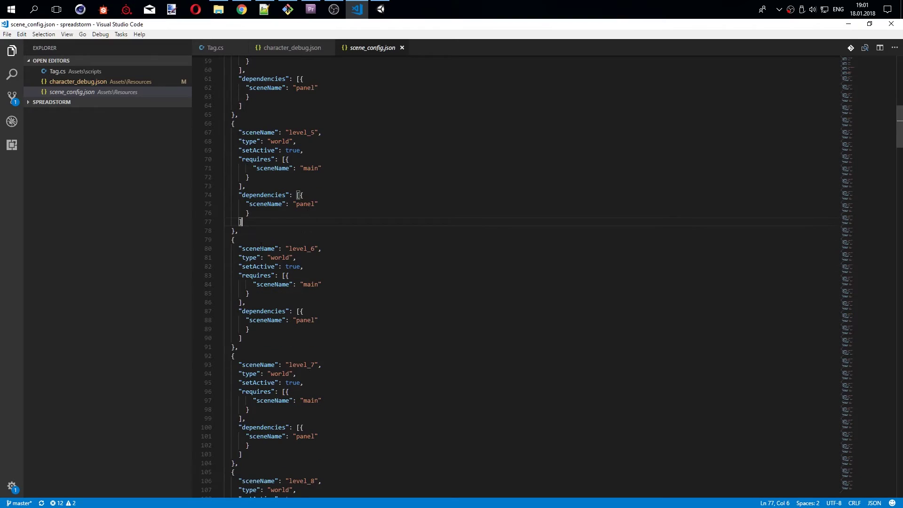
mouse_move(239, 248)
mouse_down()
mouse_move(297, 257)
mouse_move(292, 276)
mouse_up()
Highlight every main occurrence and the panel dependency of level_5 and level_6
double_click(310, 168)
double_click(305, 203)
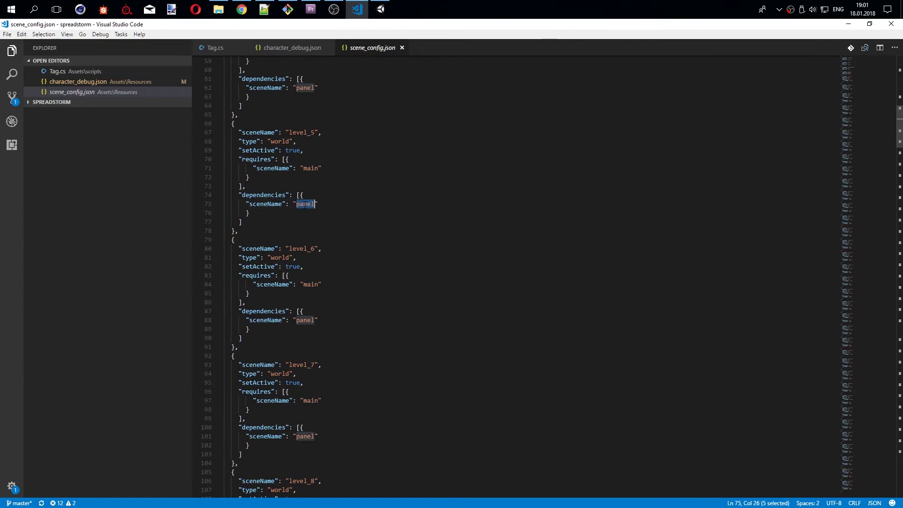
double_click(310, 321)
key(End)
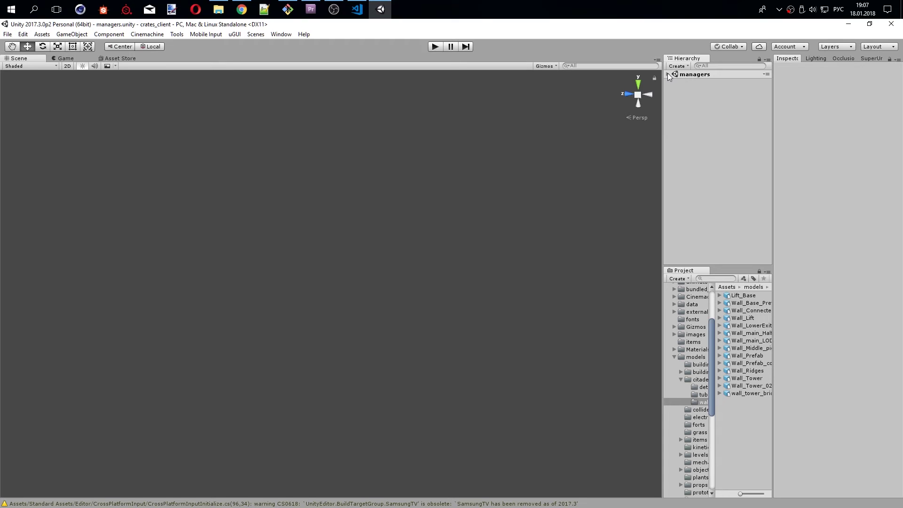
Expand the managers scene, enter Play mode, enter the login password and connect
click(668, 74)
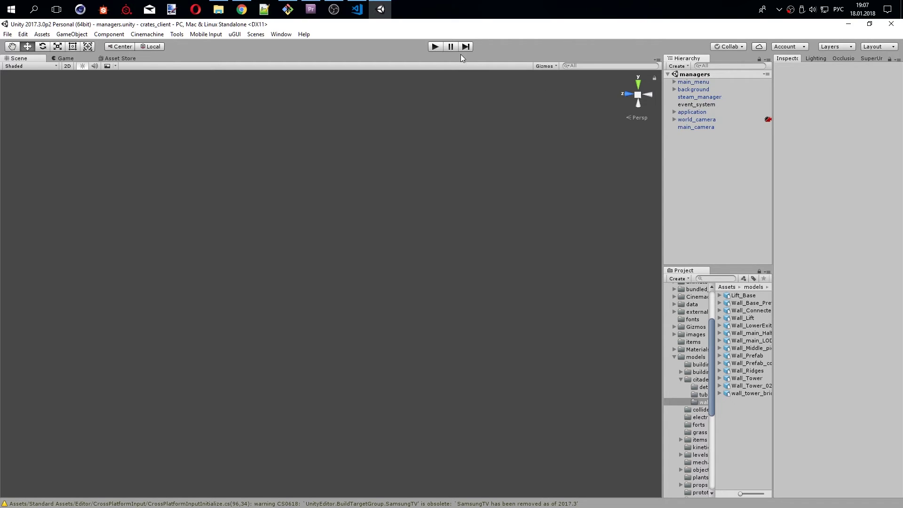
click(435, 47)
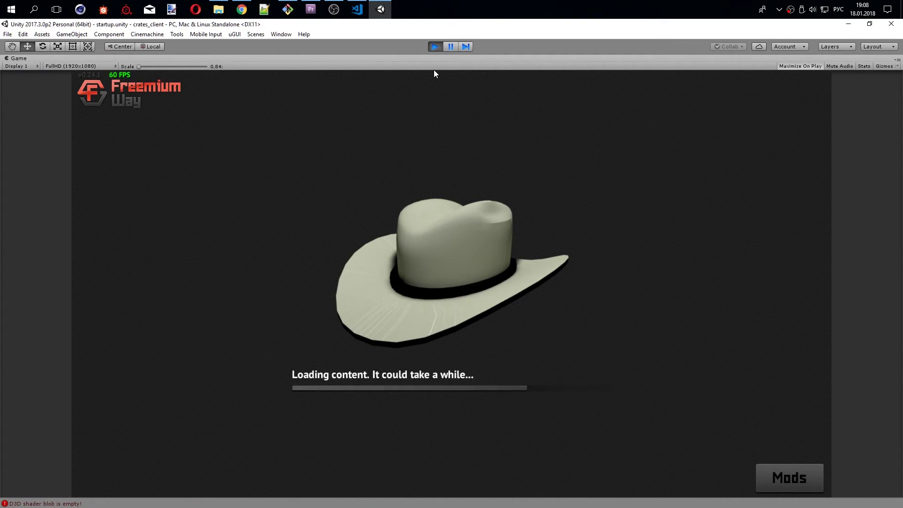
click(423, 280)
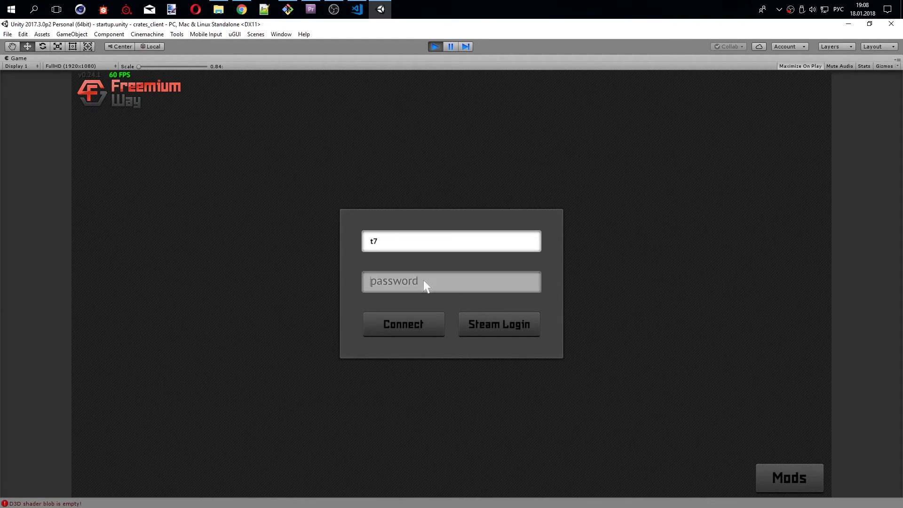
text(123)
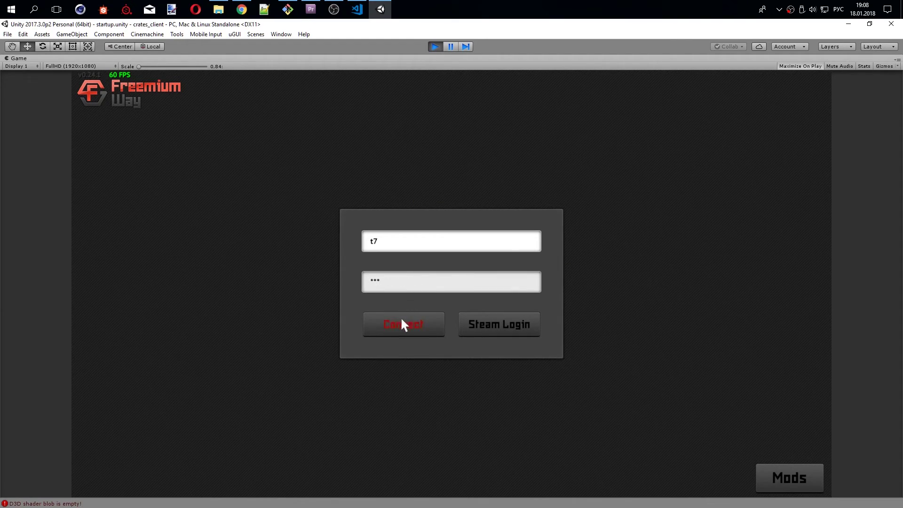
click(400, 322)
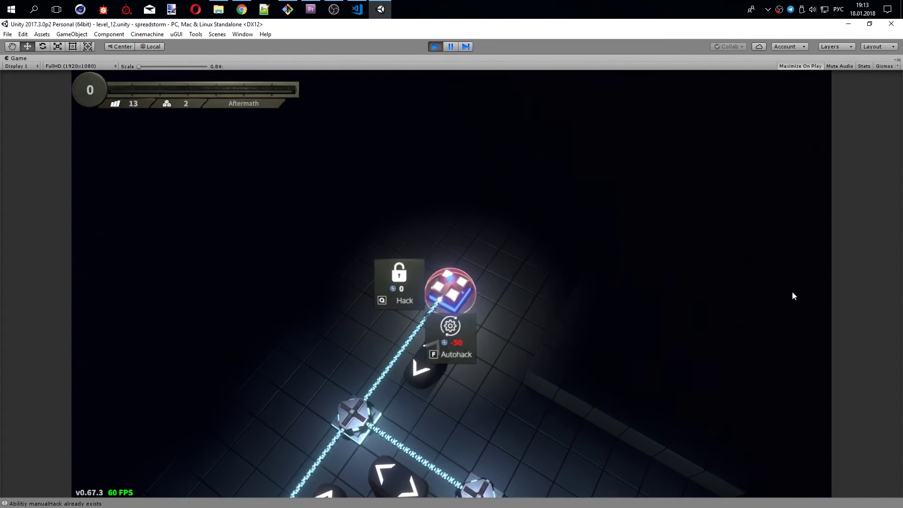
In level_13, hack a node and recharge energy from 20 to 40, then Reset from the Main Menu
key(Up)
key(Up)
key(Up)
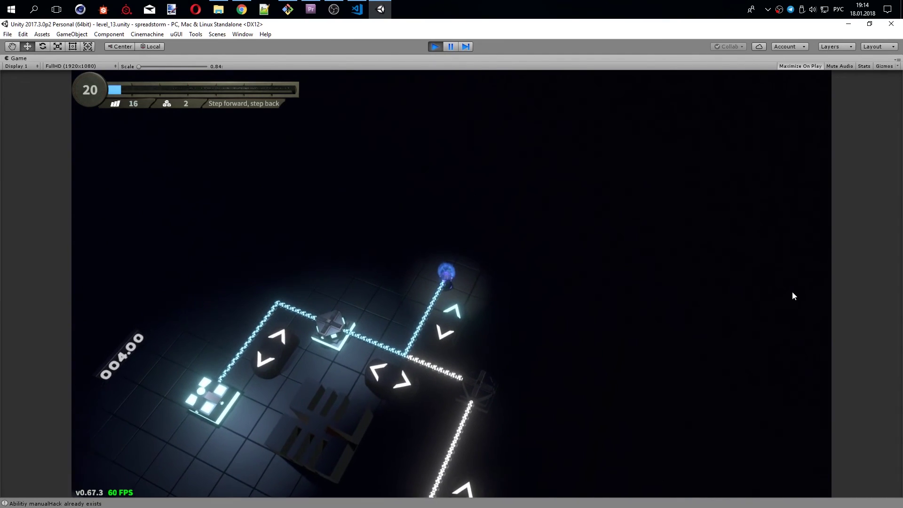
key(c)
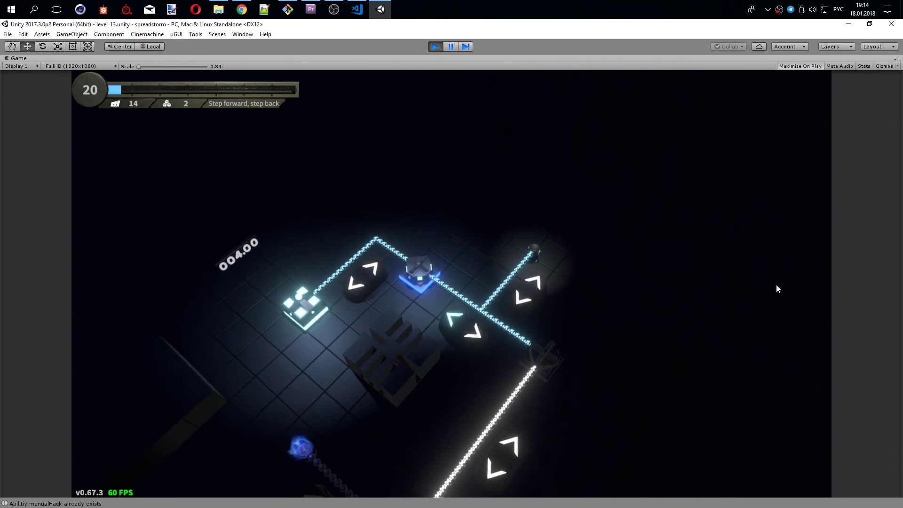
key(Escape)
click(288, 191)
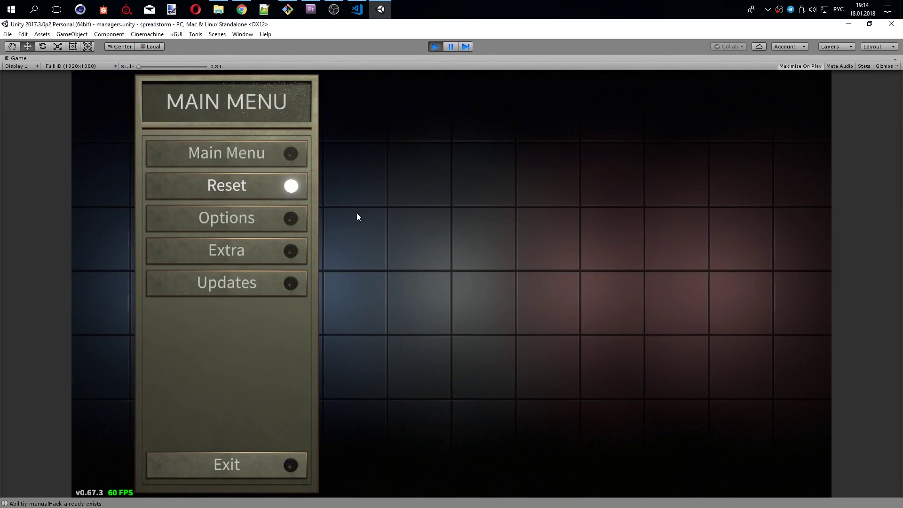